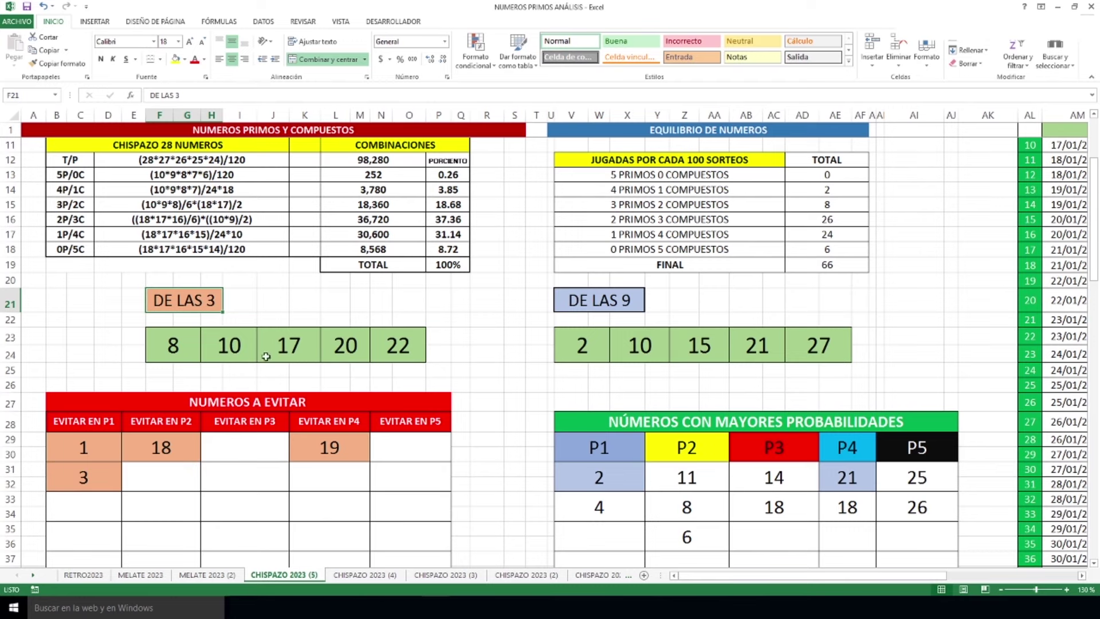
# Go through the drawn numbers of the DE LAS 3 and DE LAS 9 results one by one.
pyautogui.click(185, 353)
pyautogui.click(229, 350)
pyautogui.click(288, 350)
pyautogui.click(344, 351)
pyautogui.click(398, 351)
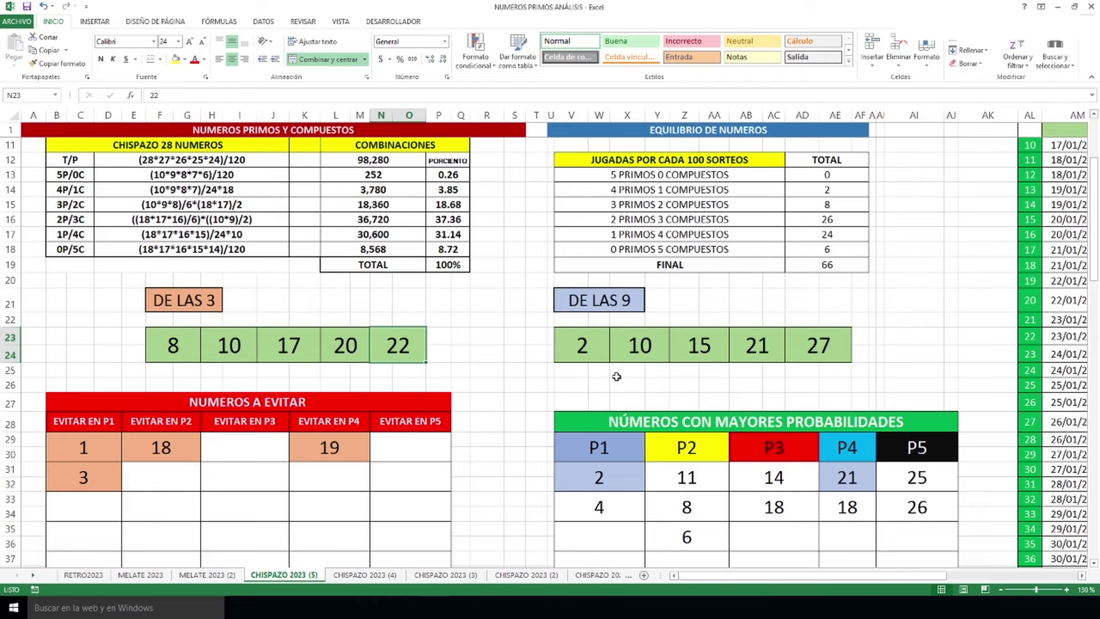
pyautogui.click(639, 351)
pyautogui.click(698, 350)
pyautogui.click(756, 351)
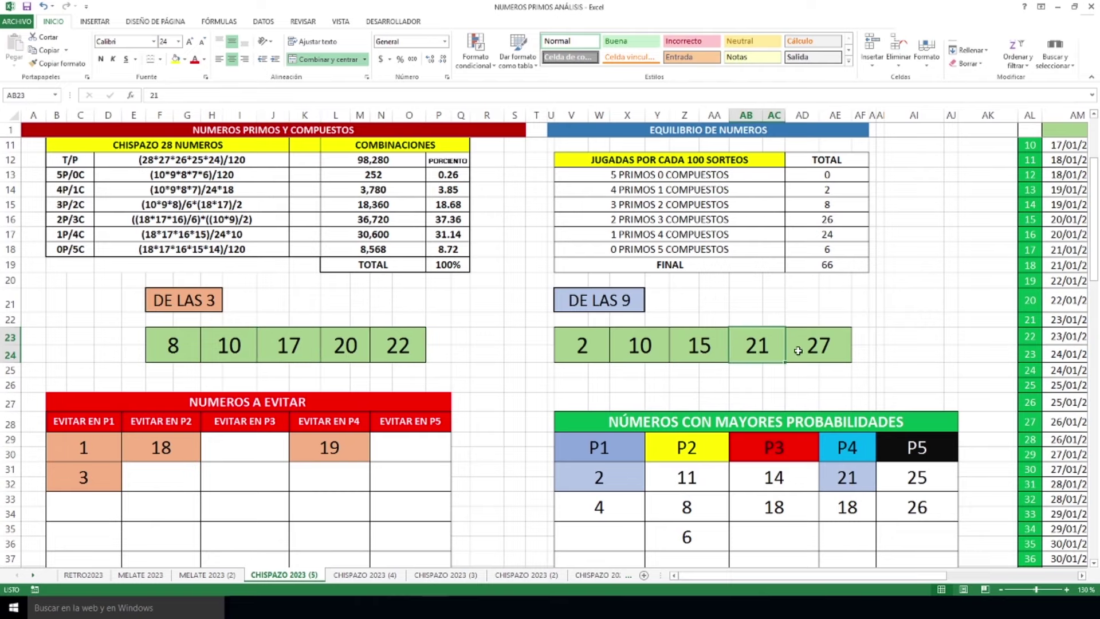
pyautogui.click(818, 350)
# Check the 1P/4C marks of the two 14/02/2024 draws in the draw history table.
pyautogui.moveTo(762, 584); pyautogui.dragTo(890, 584)
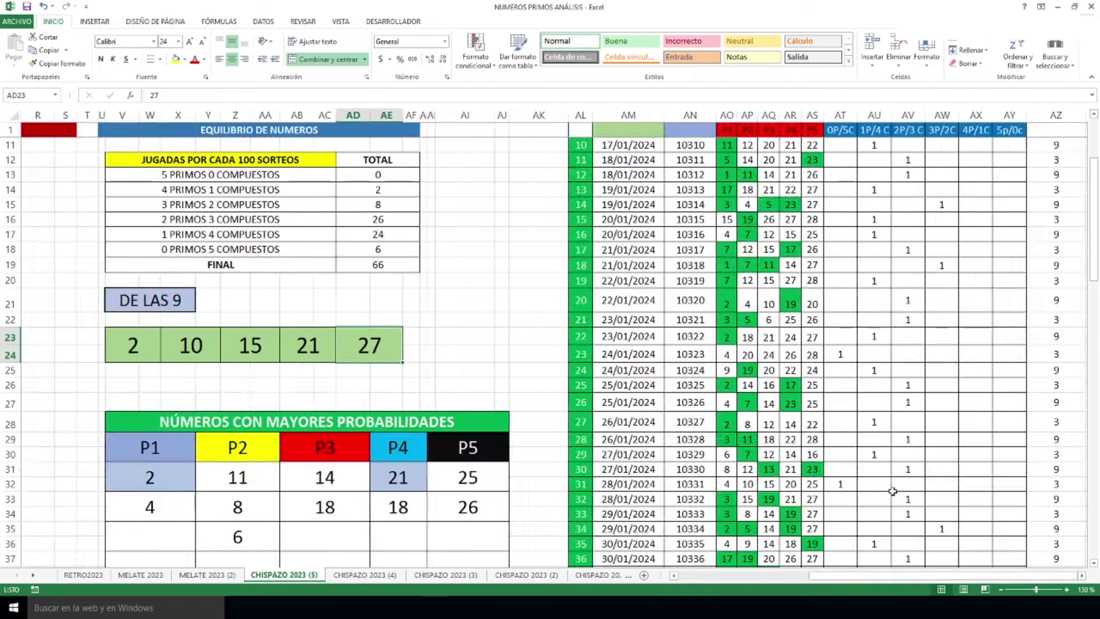
pyautogui.scroll(-7, 974, 583)
pyautogui.hscroll(3, 1081, 584)
pyautogui.scroll(-9, 945, 518)
pyautogui.scroll(3, 905, 458)
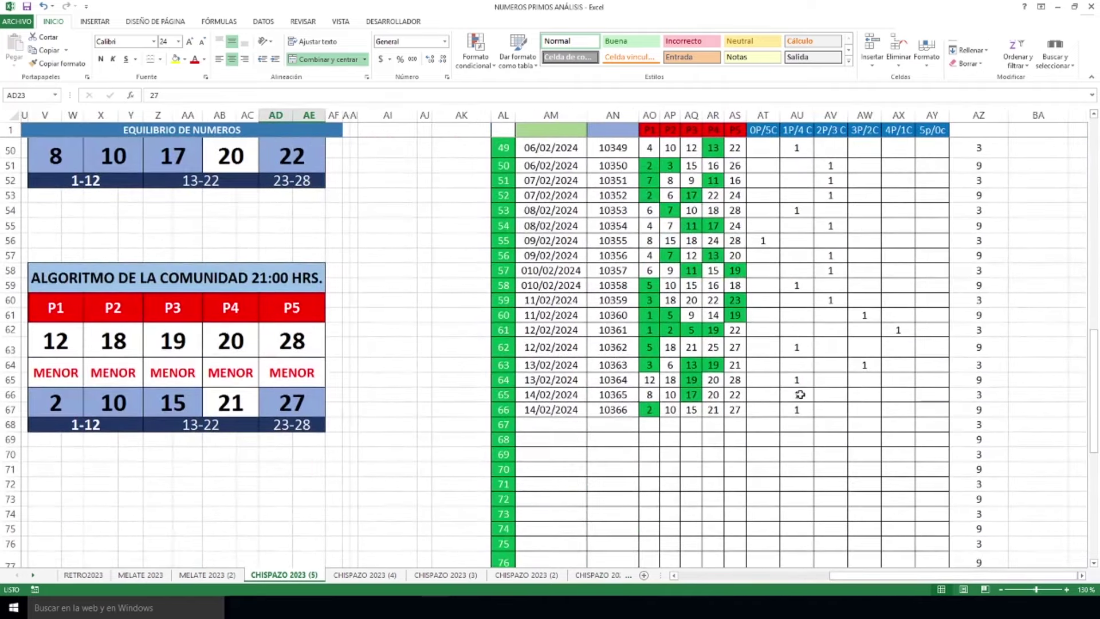
pyautogui.moveTo(796, 394); pyautogui.dragTo(798, 410)
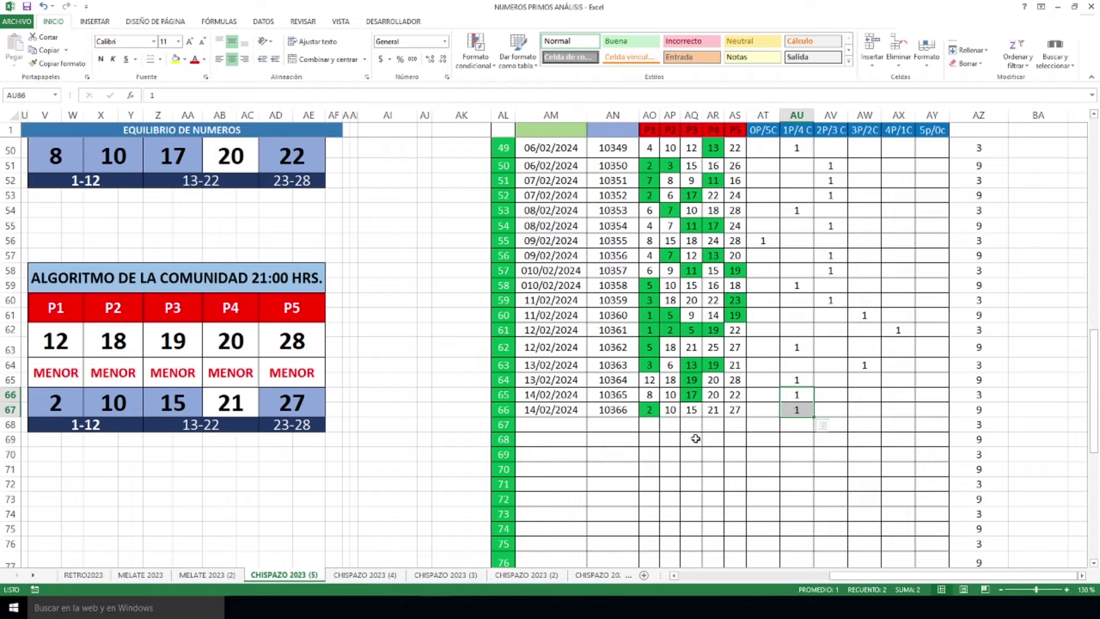
# Examine the 1 prime 4 composites total, its theoretical percentage and the FINAL total in the summary tables.
pyautogui.scroll(6, 696, 440)
pyautogui.scroll(10, 695, 440)
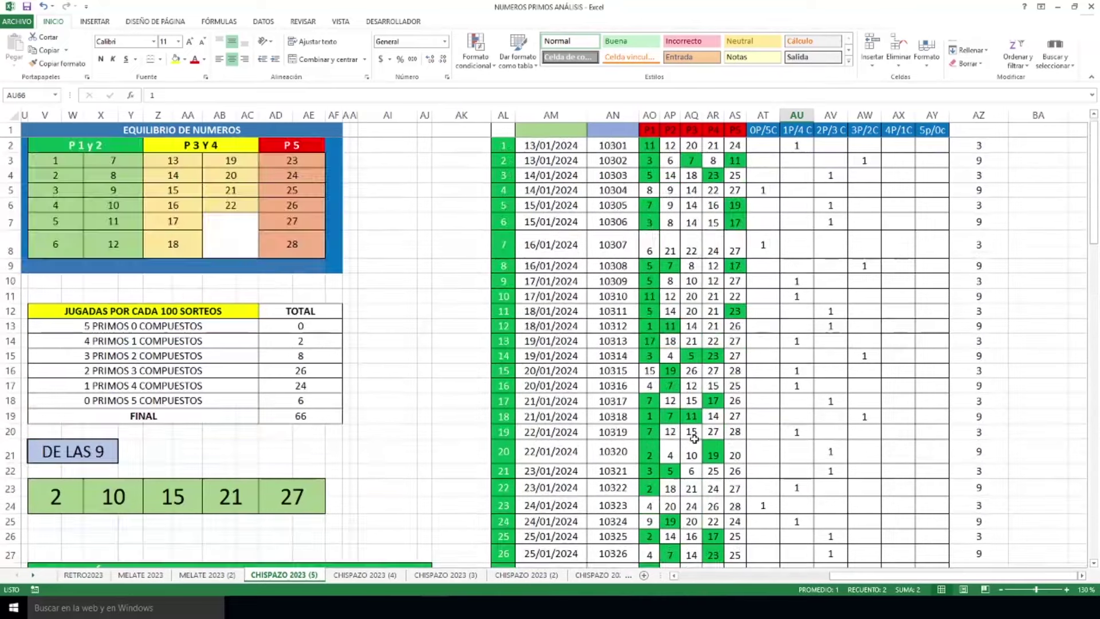
pyautogui.moveTo(942, 581); pyautogui.dragTo(837, 581)
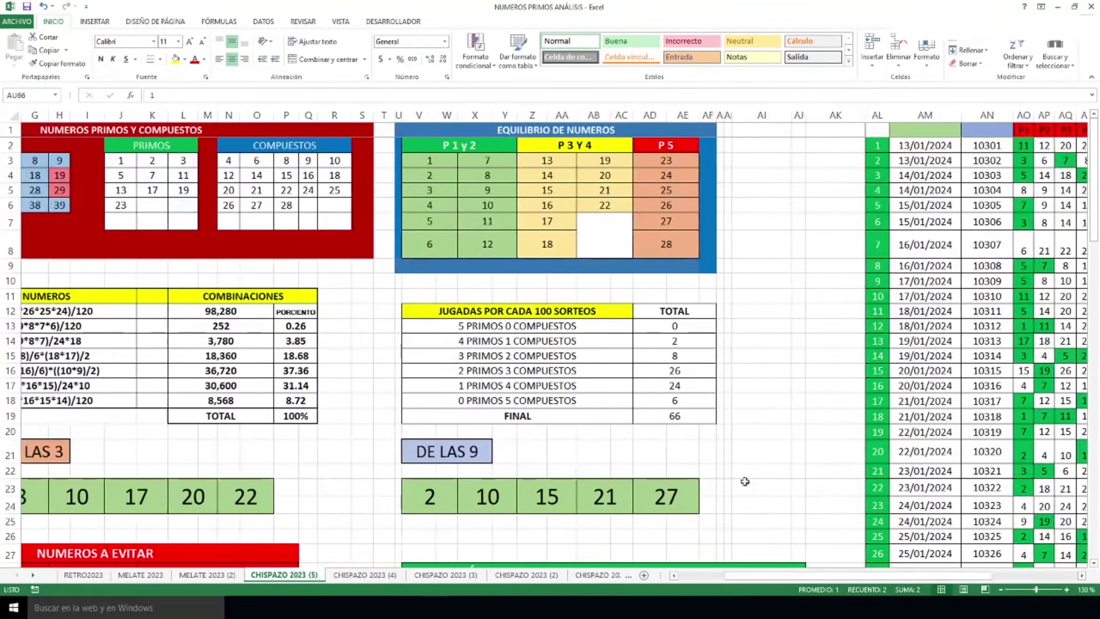
pyautogui.click(677, 387)
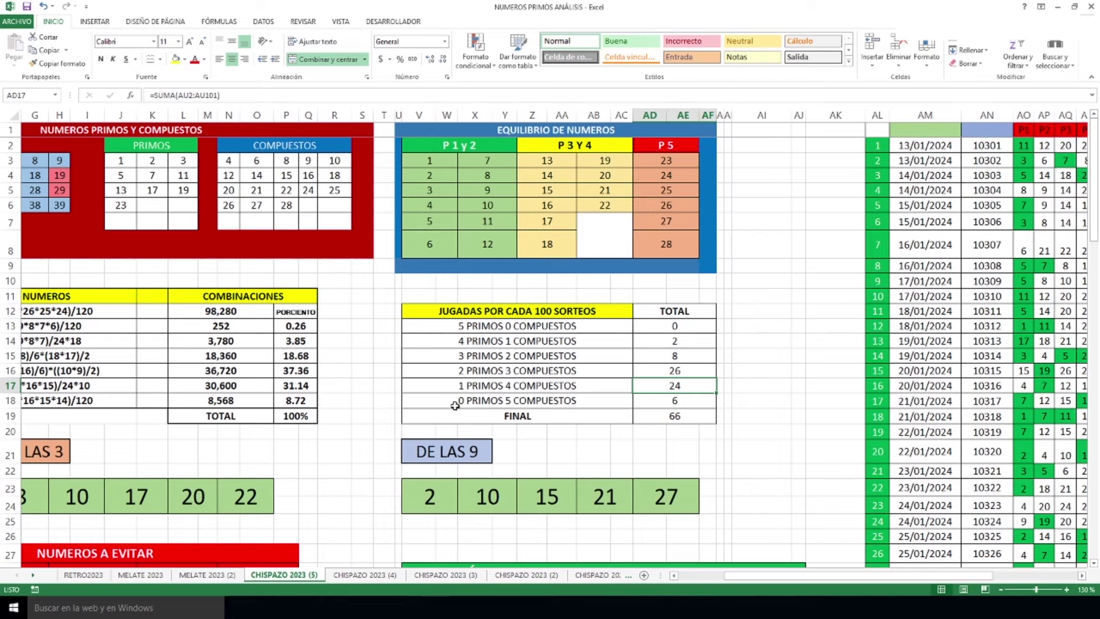
pyautogui.click(302, 385)
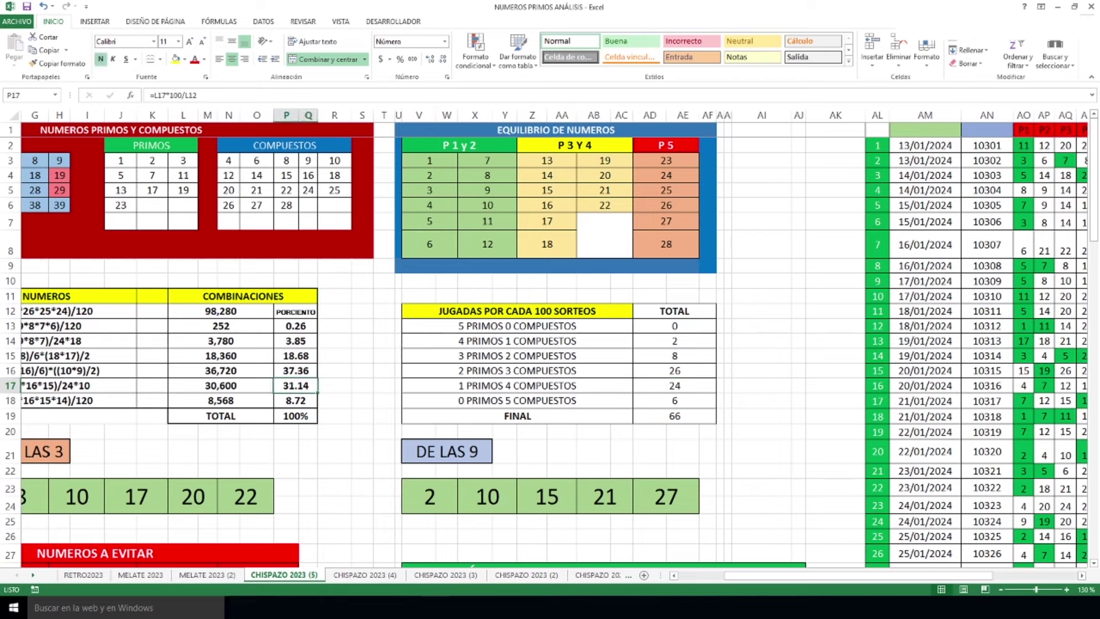
pyautogui.moveTo(900, 580); pyautogui.dragTo(862, 578)
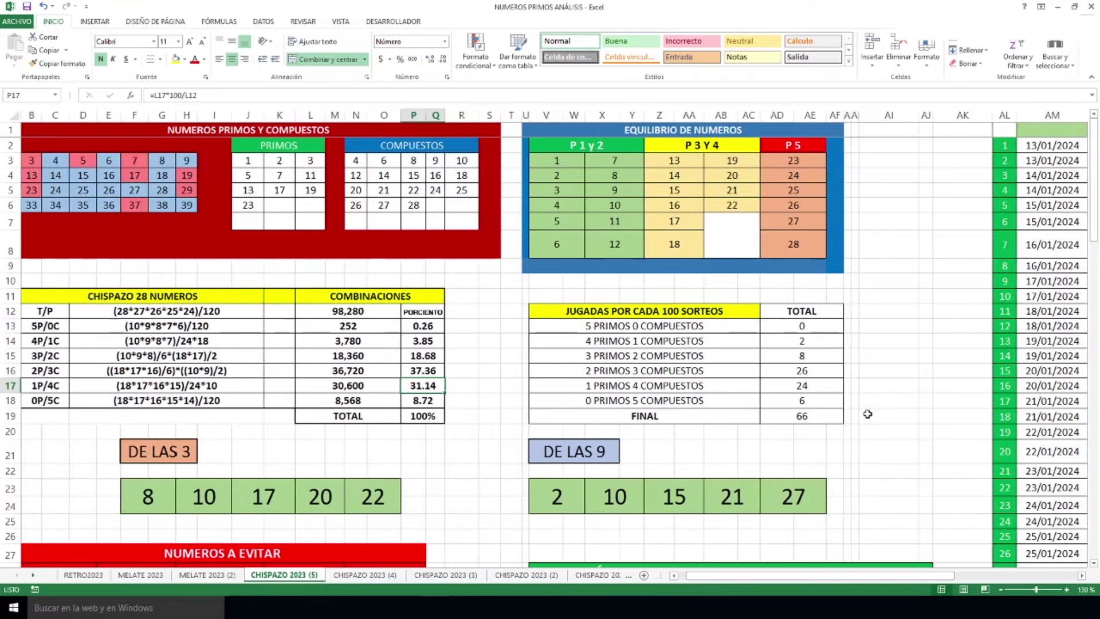
pyautogui.click(821, 415)
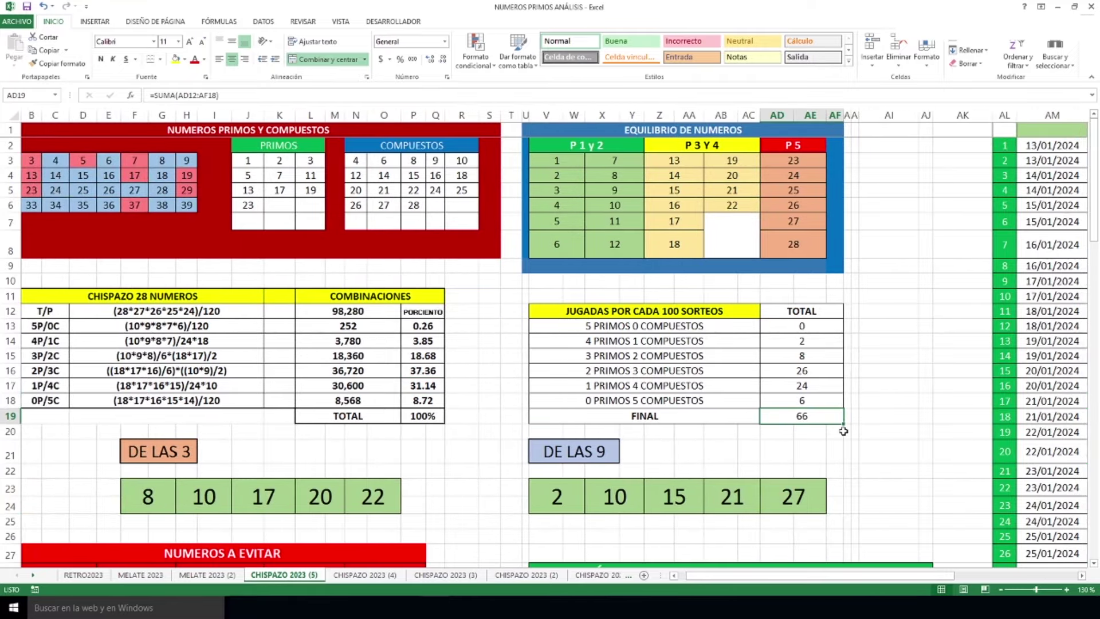
# Review the P1 to P4 entries of the NUMEROS A EVITAR table at a larger zoom.
pyautogui.scroll(-6, 446, 407)
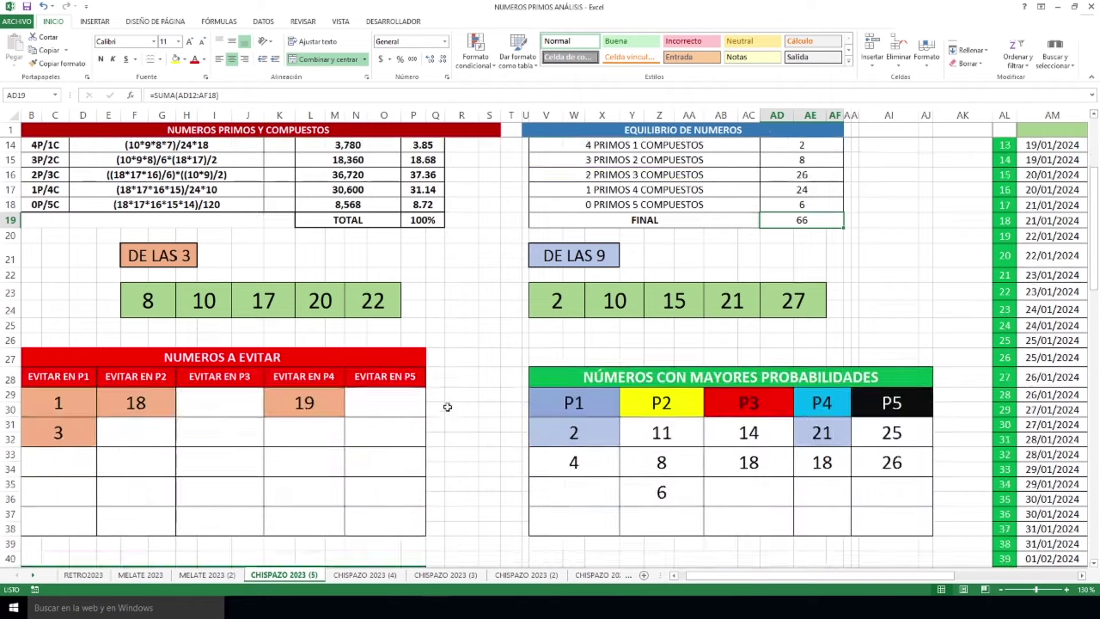
pyautogui.hscroll(-1, 515, 458)
pyautogui.scroll(3, 376, 462)
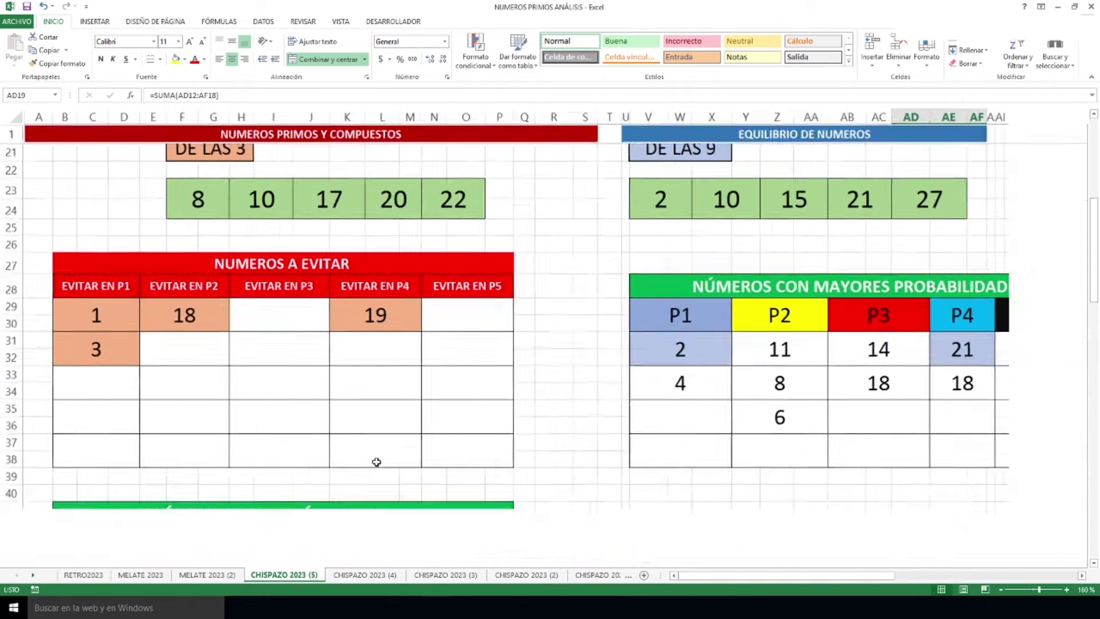
pyautogui.scroll(-1, 376, 462)
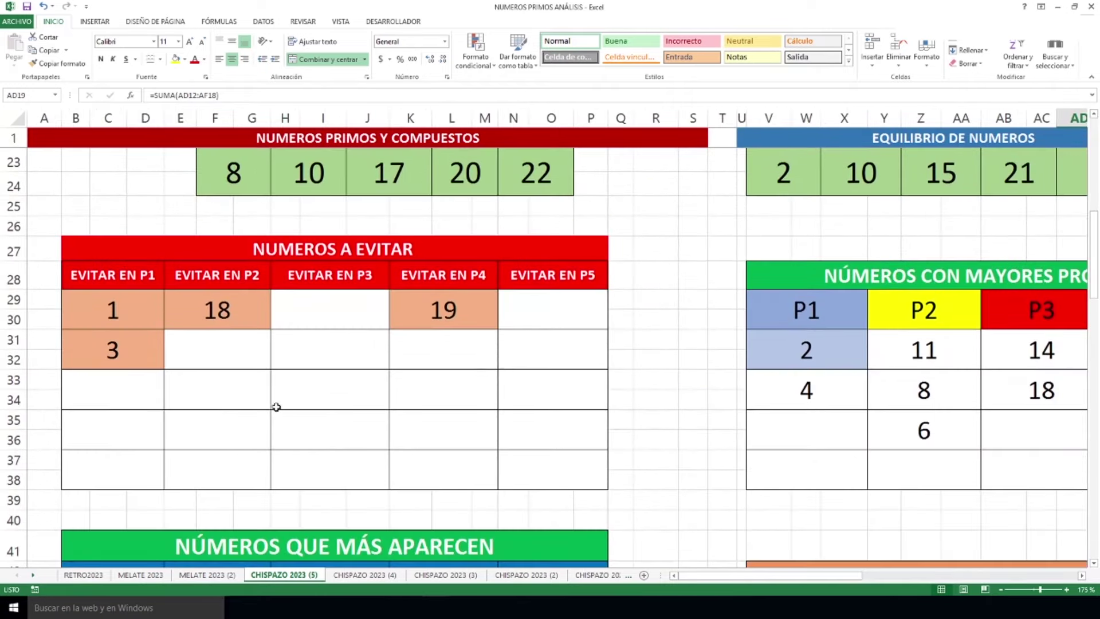
pyautogui.moveTo(128, 318)
pyautogui.mouseDown()
pyautogui.moveTo(127, 342)
pyautogui.moveTo(435, 367)
pyautogui.mouseUp()
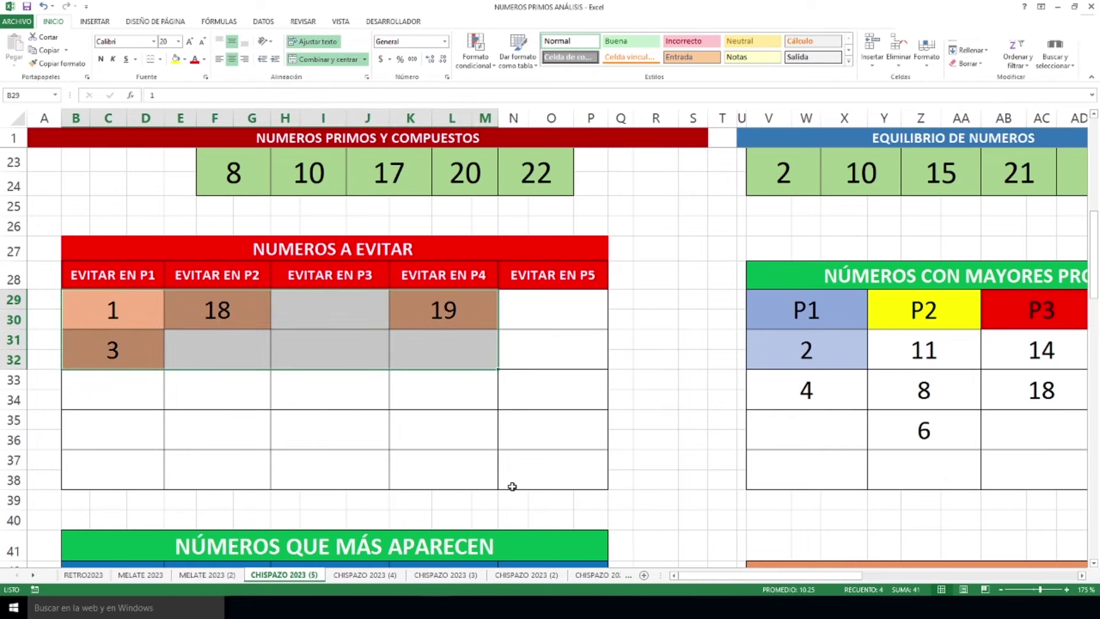
# Review the highlighted P1 and P4 hits in the NÚMEROS CON MAYORES PROBABILIDADES table.
pyautogui.moveTo(683, 570); pyautogui.dragTo(780, 573)
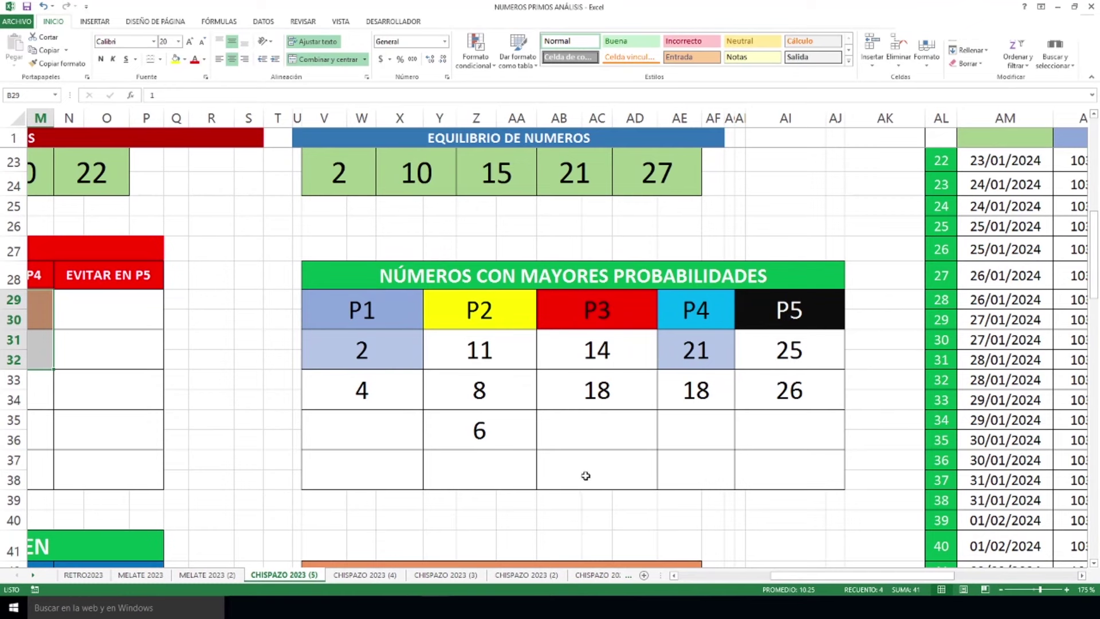
pyautogui.click(386, 356)
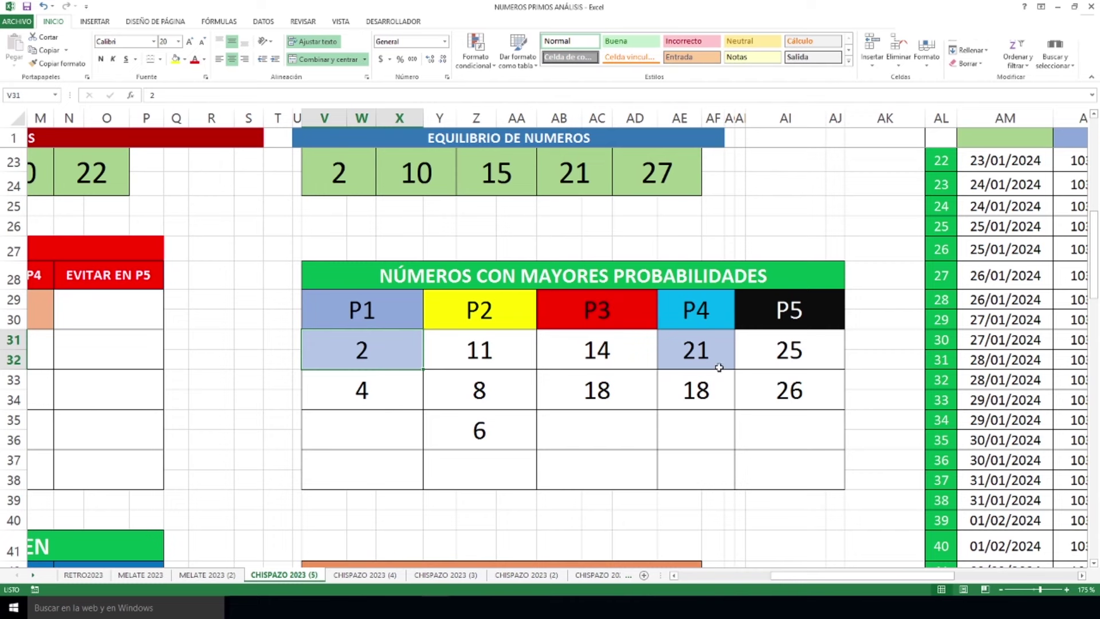
pyautogui.click(708, 352)
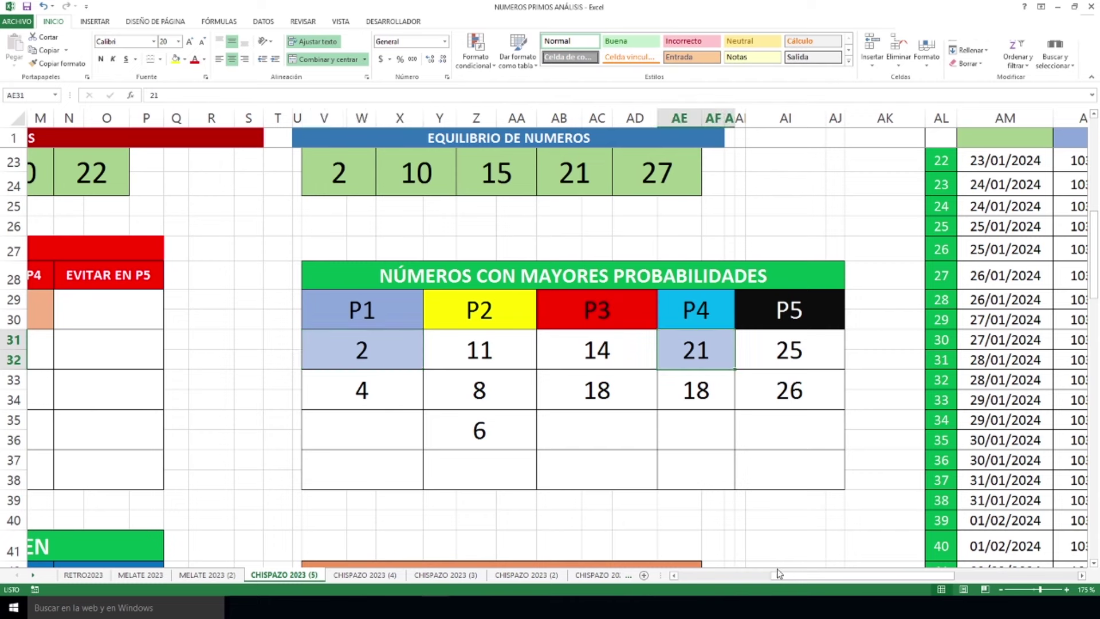
# Check the P2 and P4 entries in the NÚMEROS QUE MÁS APARECEN table.
pyautogui.moveTo(821, 575); pyautogui.dragTo(730, 575)
pyautogui.scroll(-5, 444, 442)
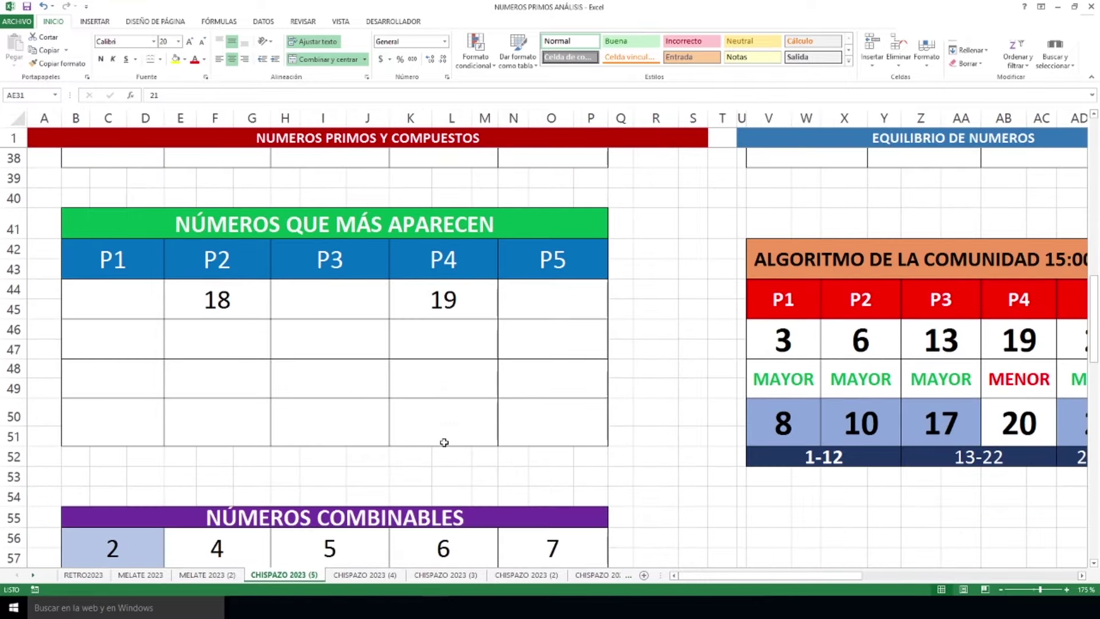
pyautogui.click(219, 304)
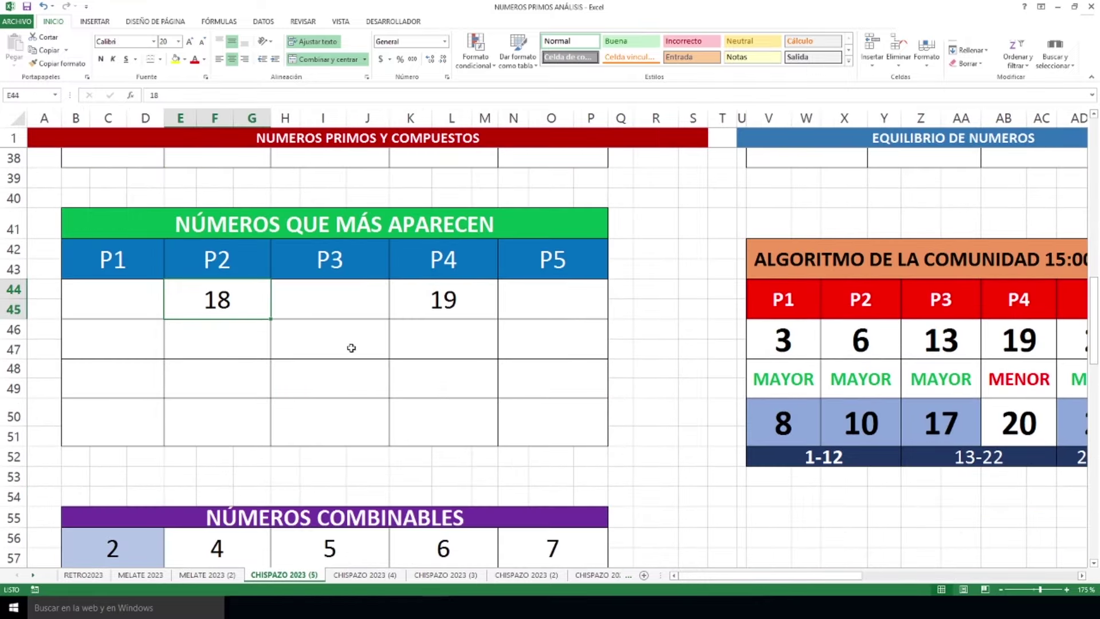
pyautogui.click(435, 302)
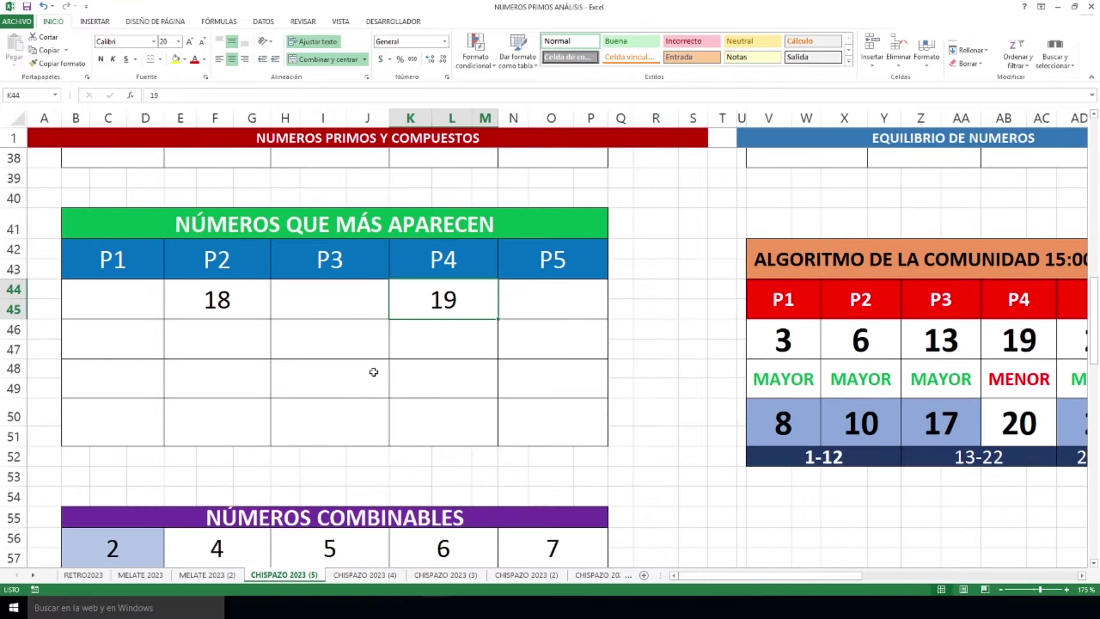
# Go through the orange and blue highlighted hits in the NÚMEROS COMBINABLES table, ending at its empty last cell.
pyautogui.scroll(-4, 372, 375)
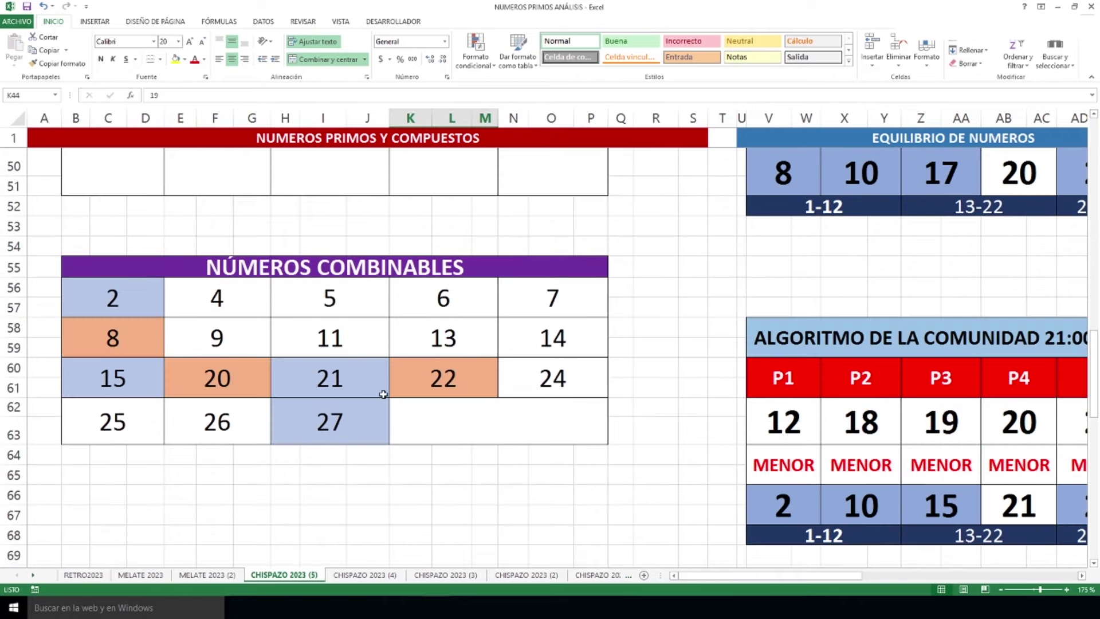
pyautogui.scroll(2, 395, 411)
pyautogui.scroll(-1, 395, 411)
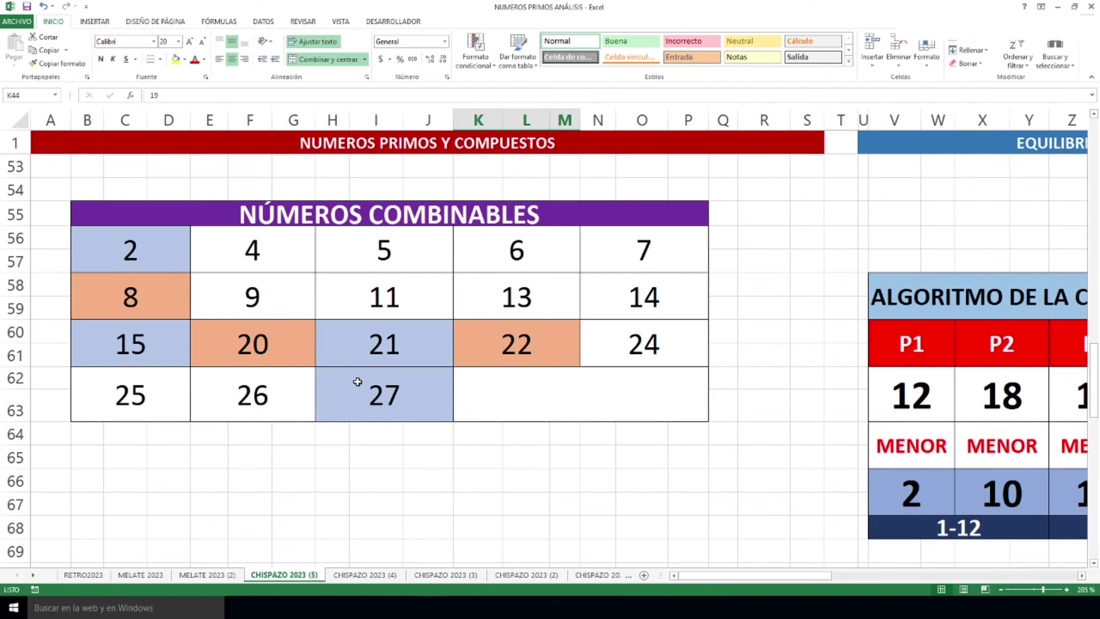
pyautogui.click(179, 303)
pyautogui.click(256, 351)
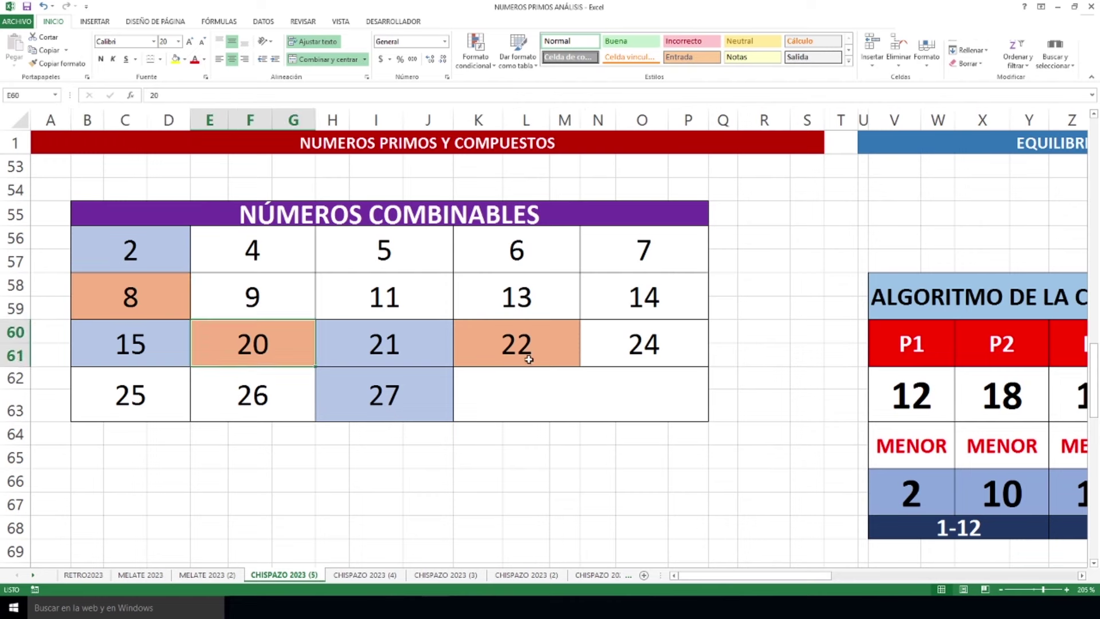
pyautogui.click(531, 354)
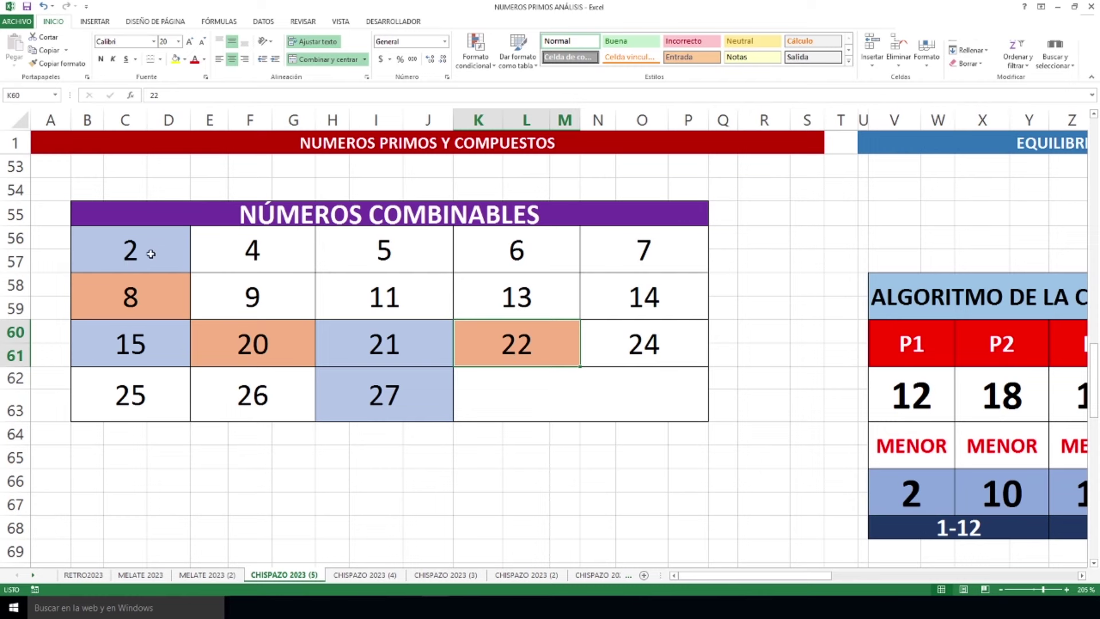
pyautogui.click(150, 251)
pyautogui.click(151, 333)
pyautogui.click(406, 361)
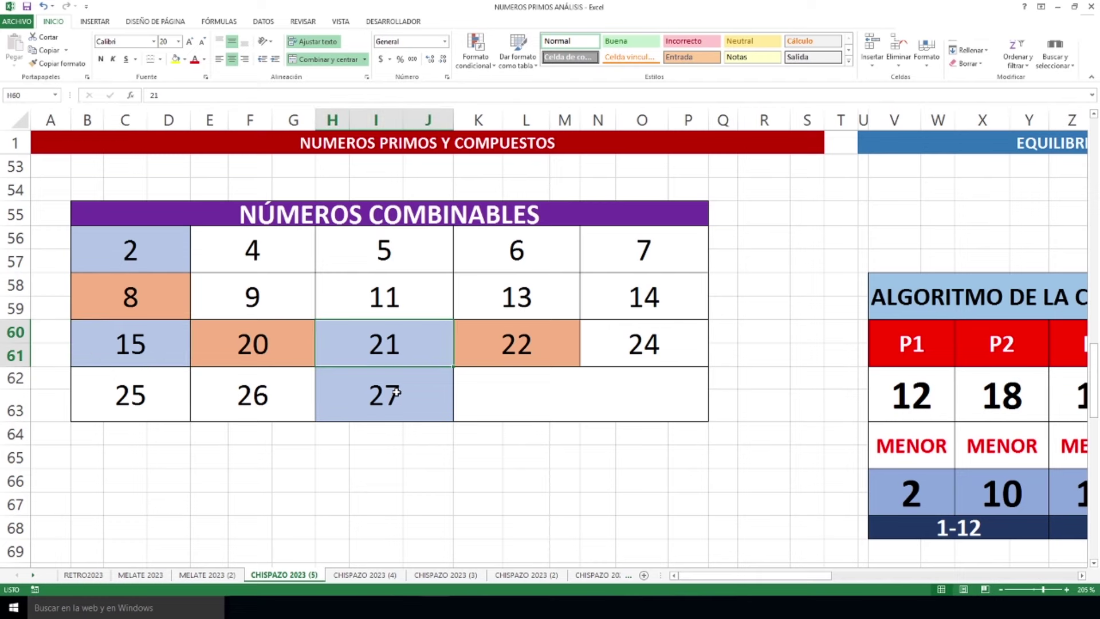
pyautogui.click(397, 393)
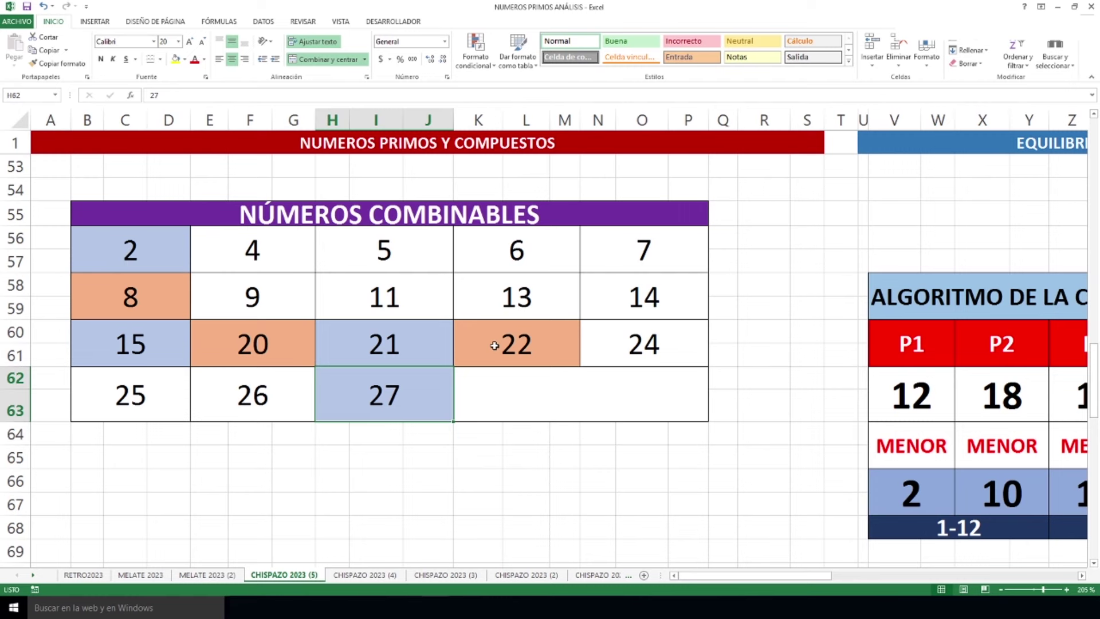
pyautogui.click(530, 396)
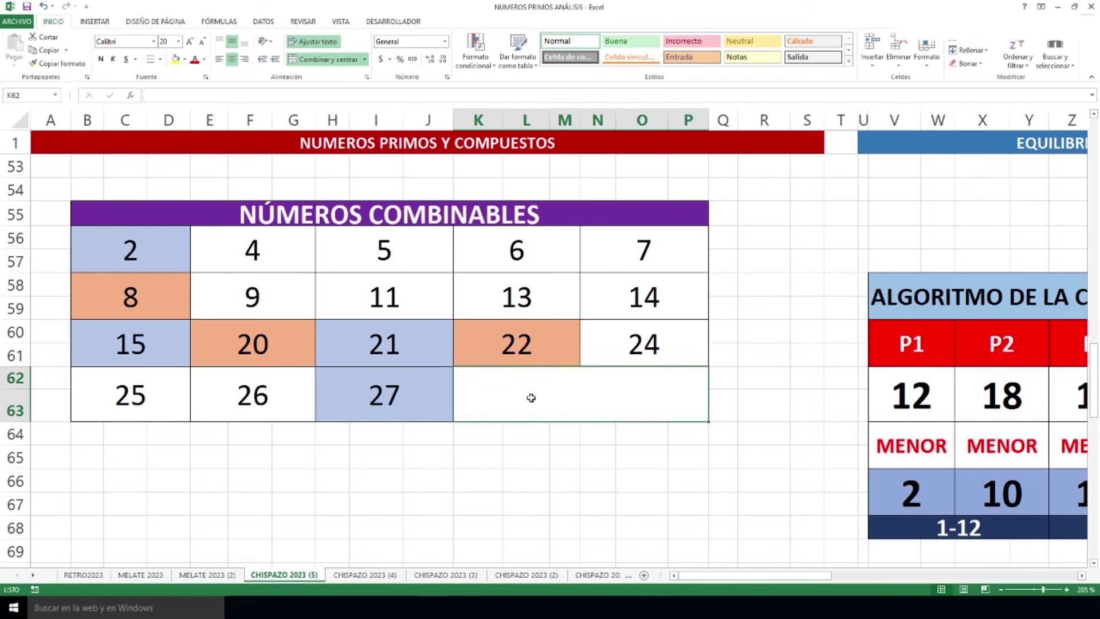
# Compare the predicted number, MAYOR/MENOR label and drawn number for P1 to P5 in the ALGORITMO DE LA COMUNIDAD 15:00 HRS. table.
pyautogui.scroll(4, 539, 395)
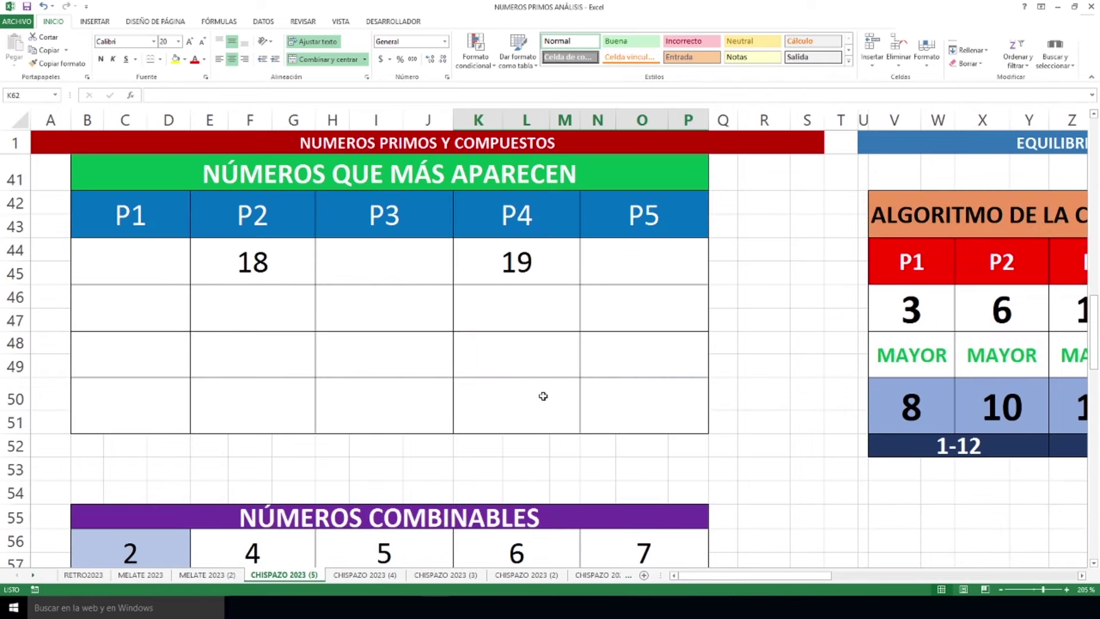
pyautogui.scroll(1, 758, 547)
pyautogui.moveTo(744, 575); pyautogui.dragTo(863, 574)
pyautogui.scroll(-1, 792, 432)
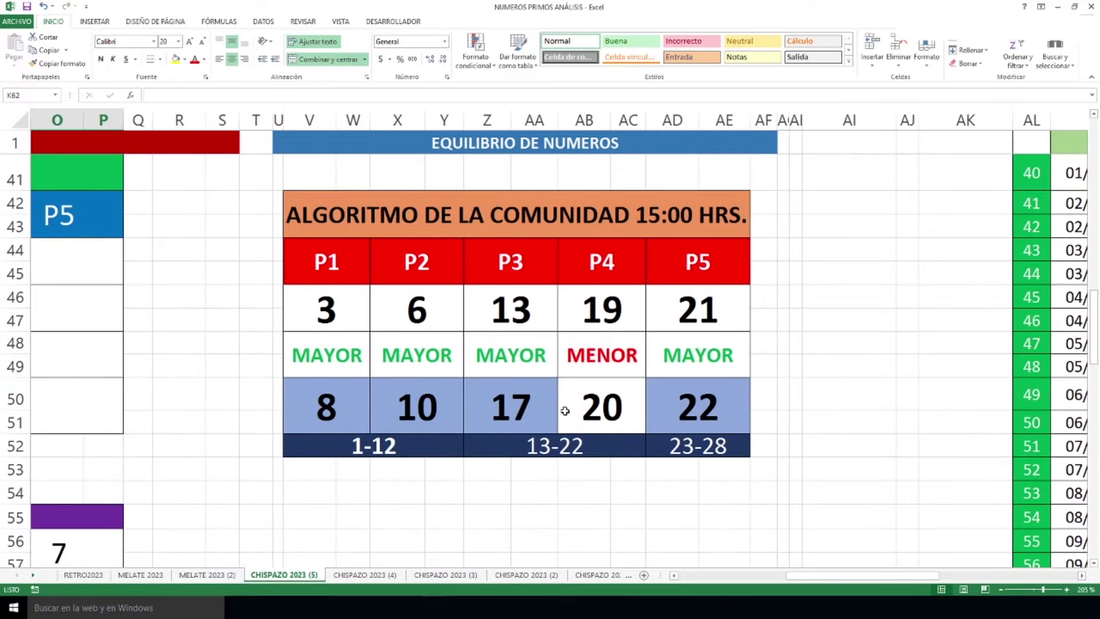
pyautogui.moveTo(603, 311); pyautogui.dragTo(602, 408)
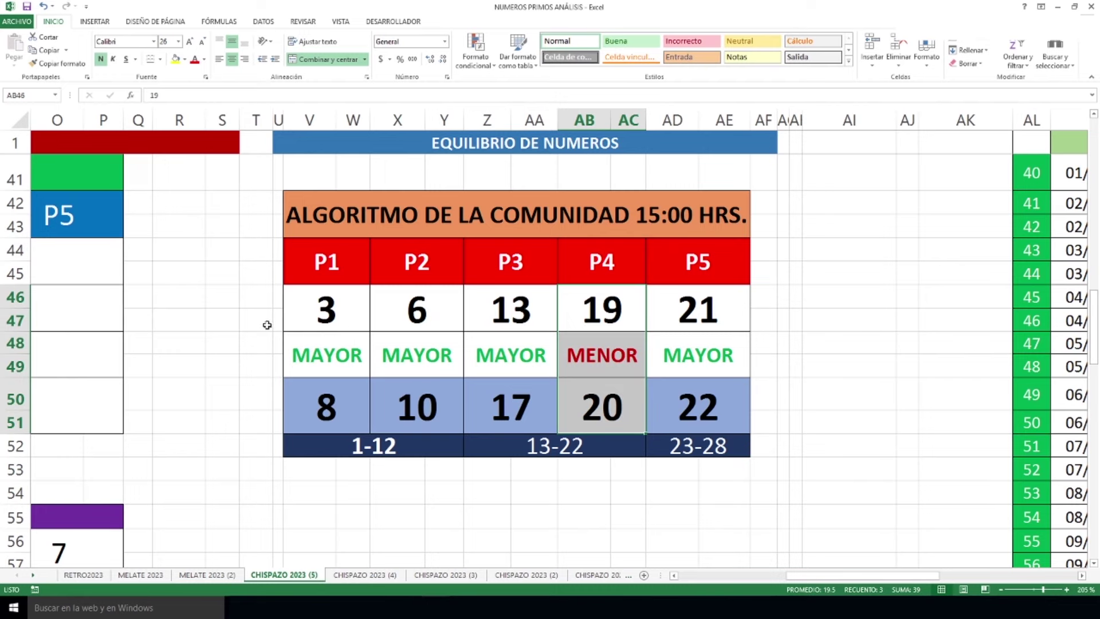
pyautogui.moveTo(315, 311); pyautogui.dragTo(319, 393)
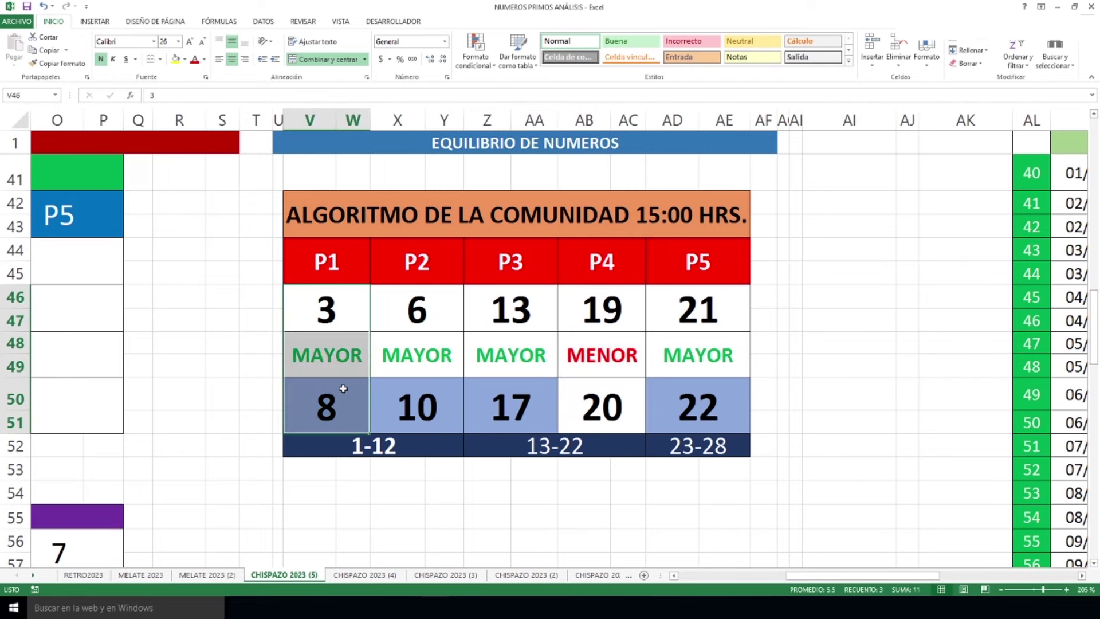
pyautogui.moveTo(412, 308); pyautogui.dragTo(417, 388)
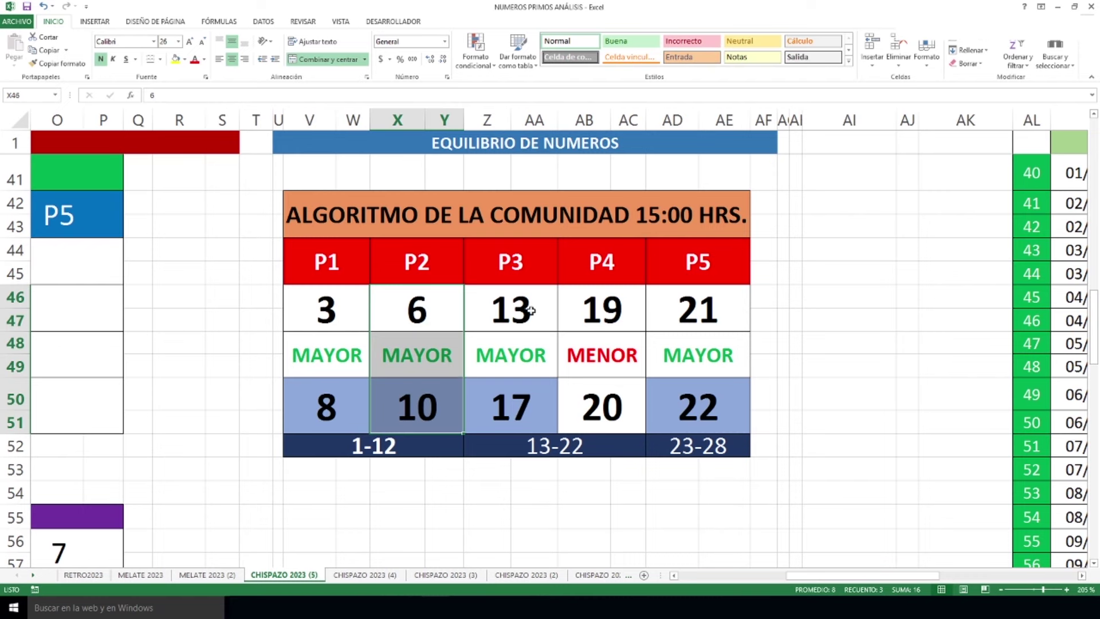
pyautogui.moveTo(523, 304); pyautogui.dragTo(516, 404)
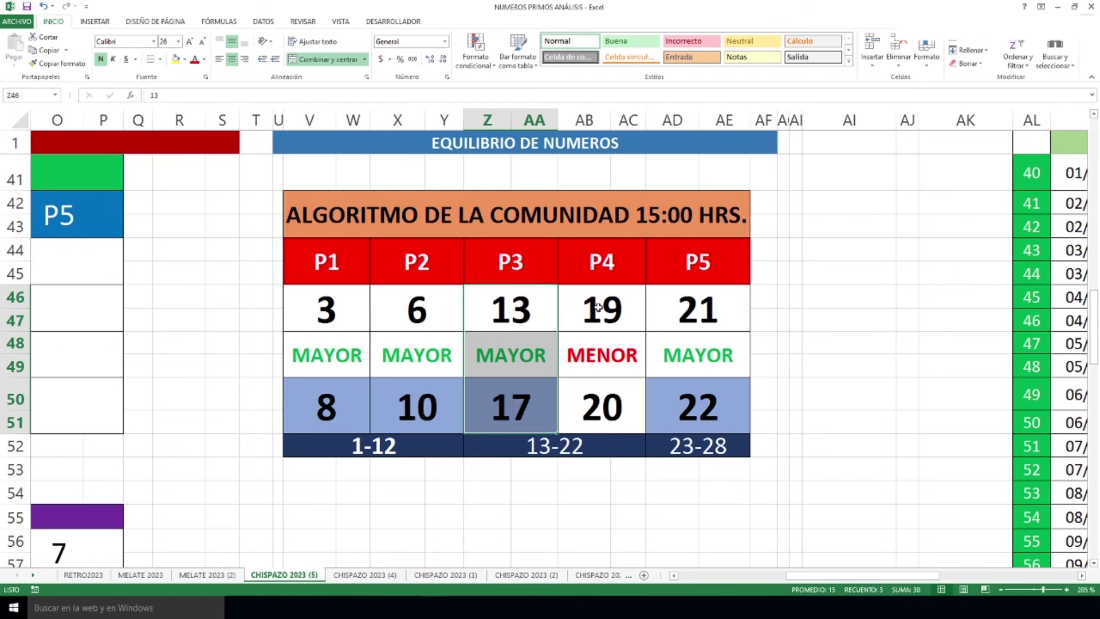
pyautogui.moveTo(598, 308); pyautogui.dragTo(611, 407)
pyautogui.click(588, 413)
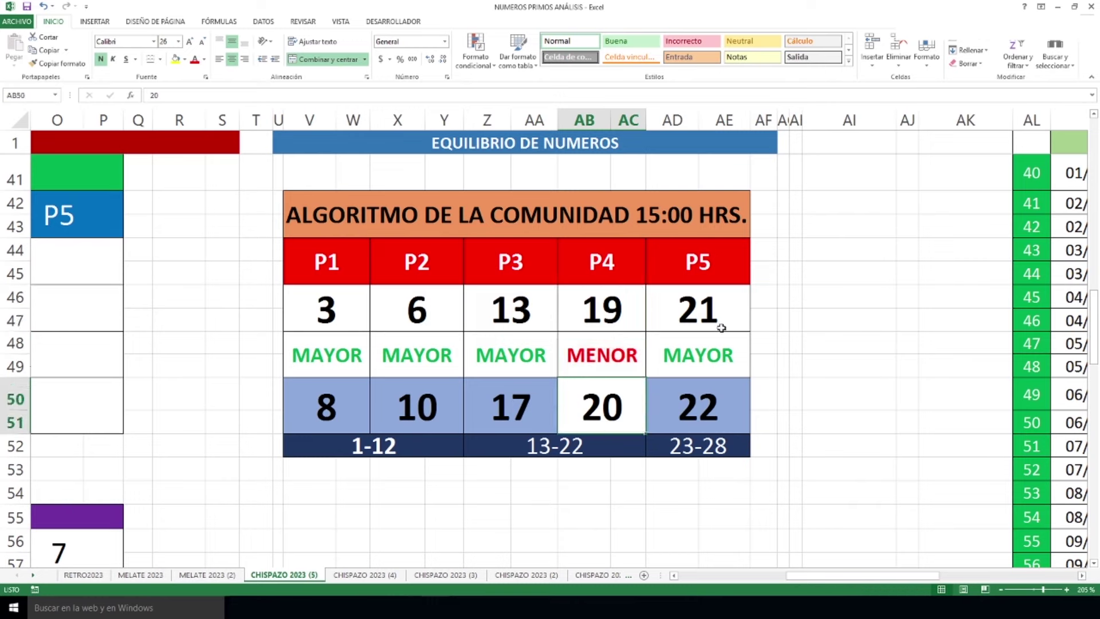
pyautogui.moveTo(724, 308); pyautogui.dragTo(714, 397)
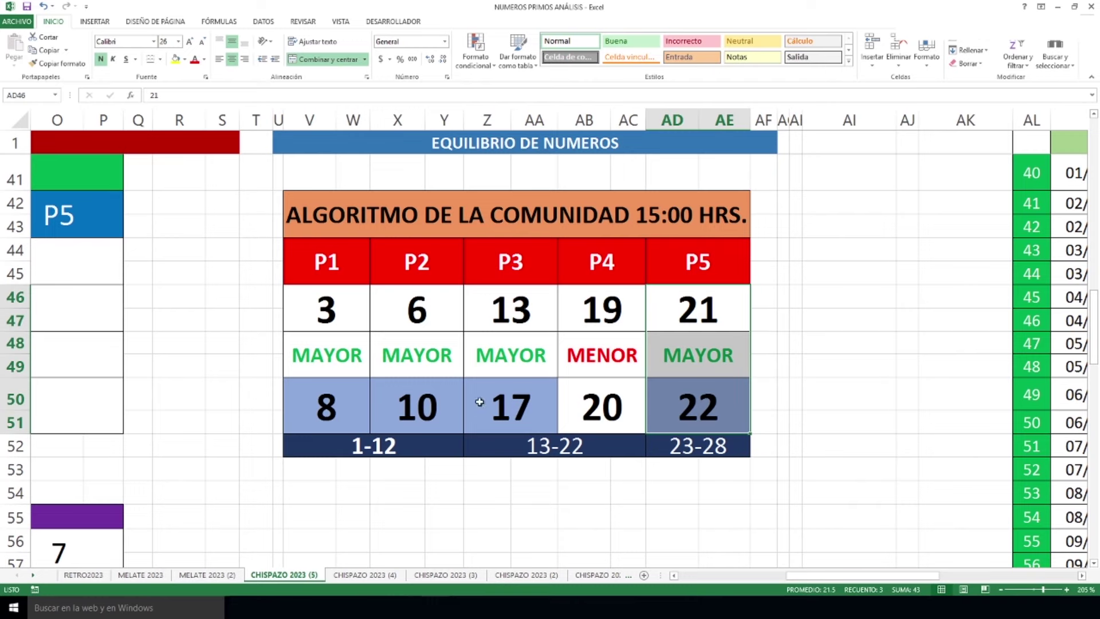
# Check the 15:00 HRS. drawn numbers against the 1-12, 13-22 and 23-28 ranges beneath them.
pyautogui.moveTo(339, 416); pyautogui.dragTo(406, 442)
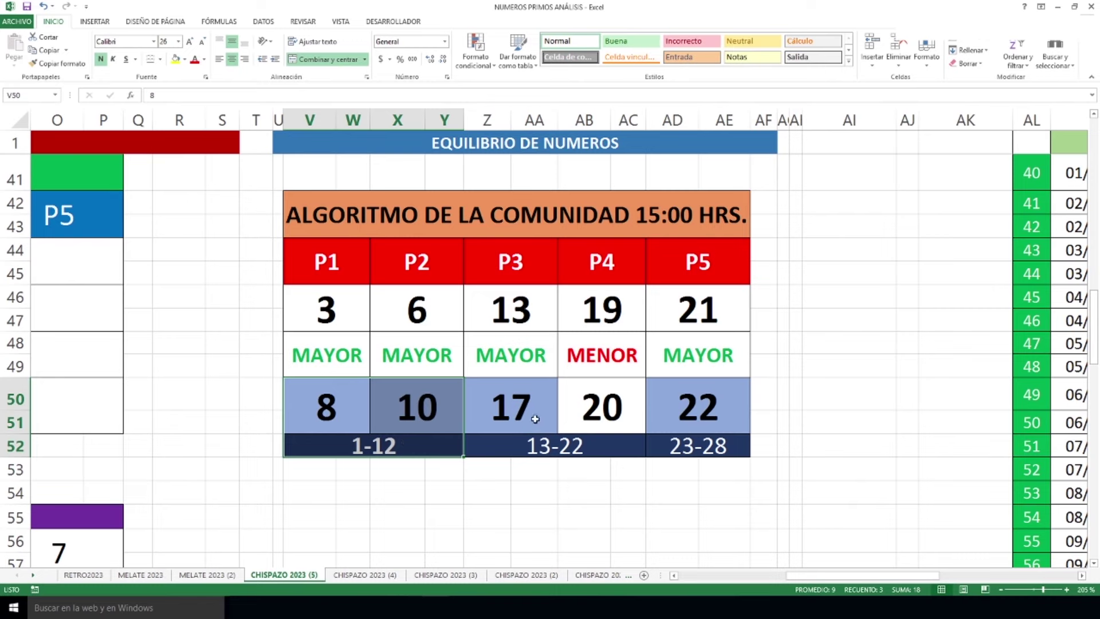
pyautogui.moveTo(517, 404); pyautogui.dragTo(574, 446)
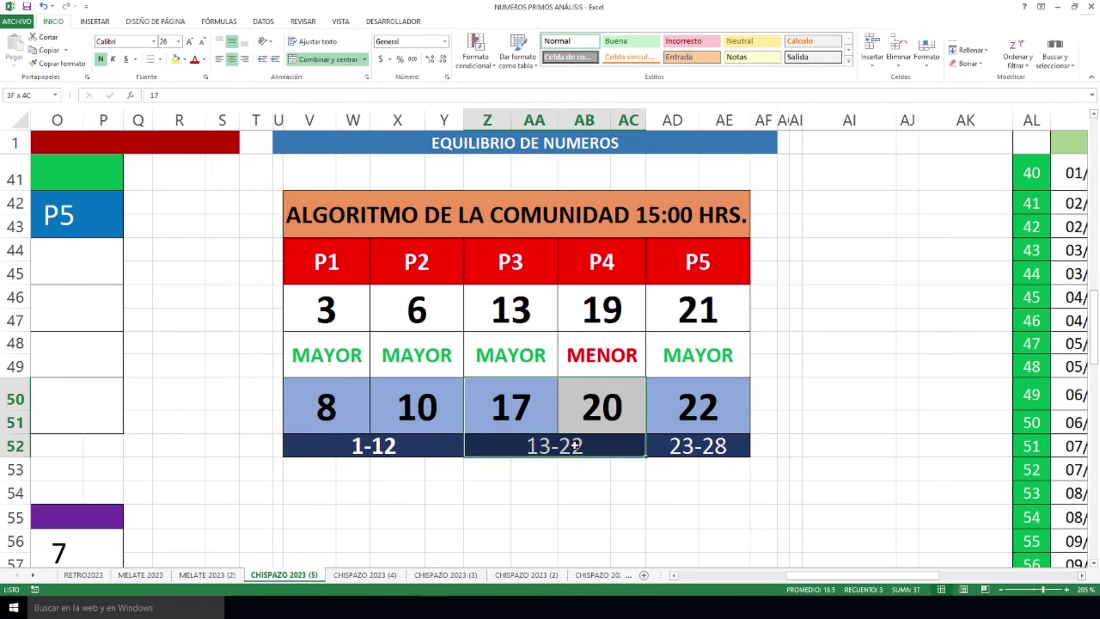
pyautogui.click(578, 447)
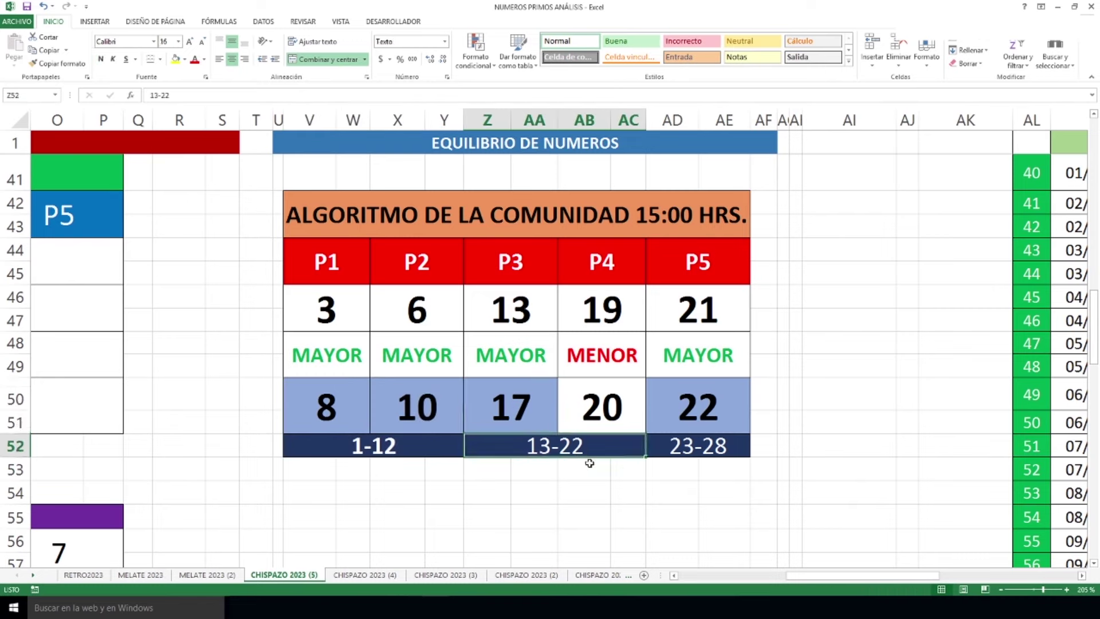
pyautogui.moveTo(719, 408); pyautogui.dragTo(701, 459)
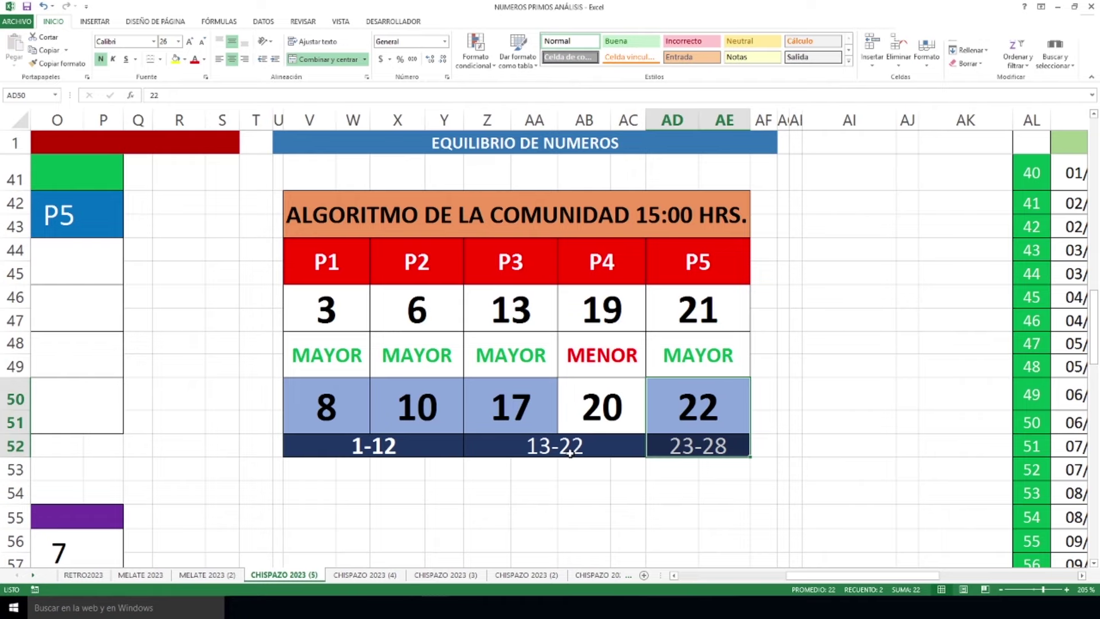
# Compare the P4 column of the 15:00 HRS. algorithm table with the P4 column and MENOR row of the 21:00 HRS. table.
pyautogui.scroll(-5, 569, 453)
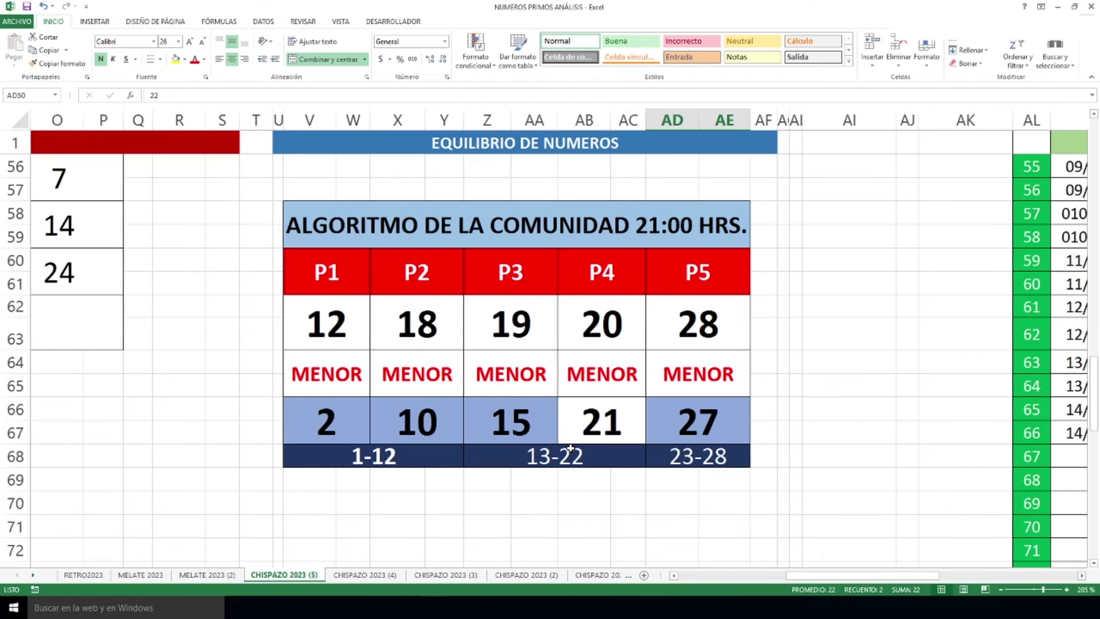
pyautogui.scroll(4, 570, 449)
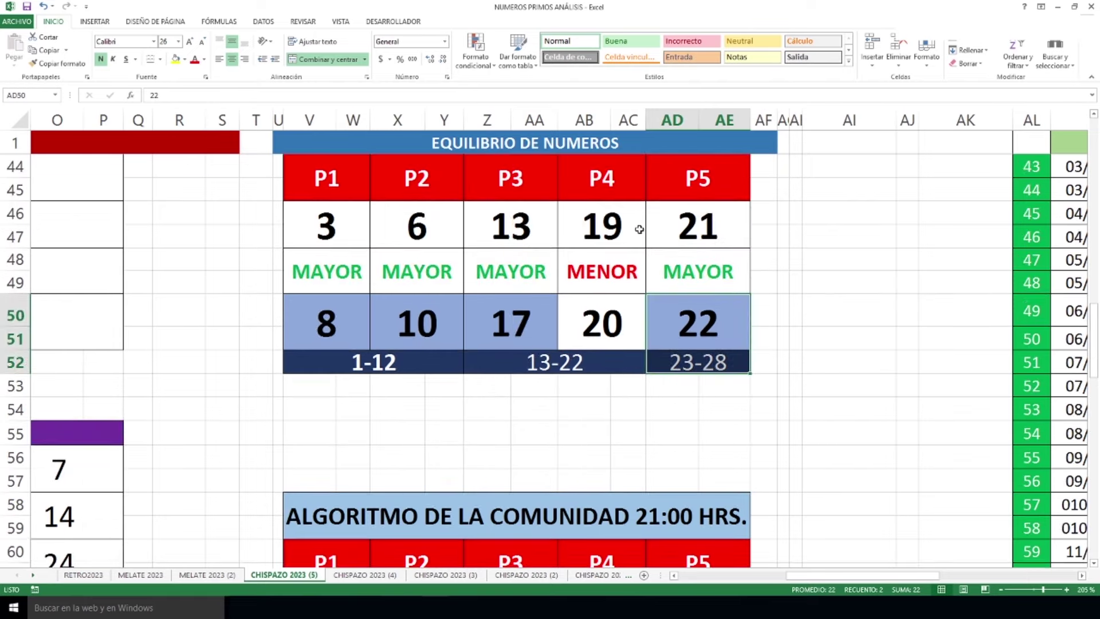
pyautogui.moveTo(625, 224); pyautogui.dragTo(628, 348)
pyautogui.scroll(-2, 629, 347)
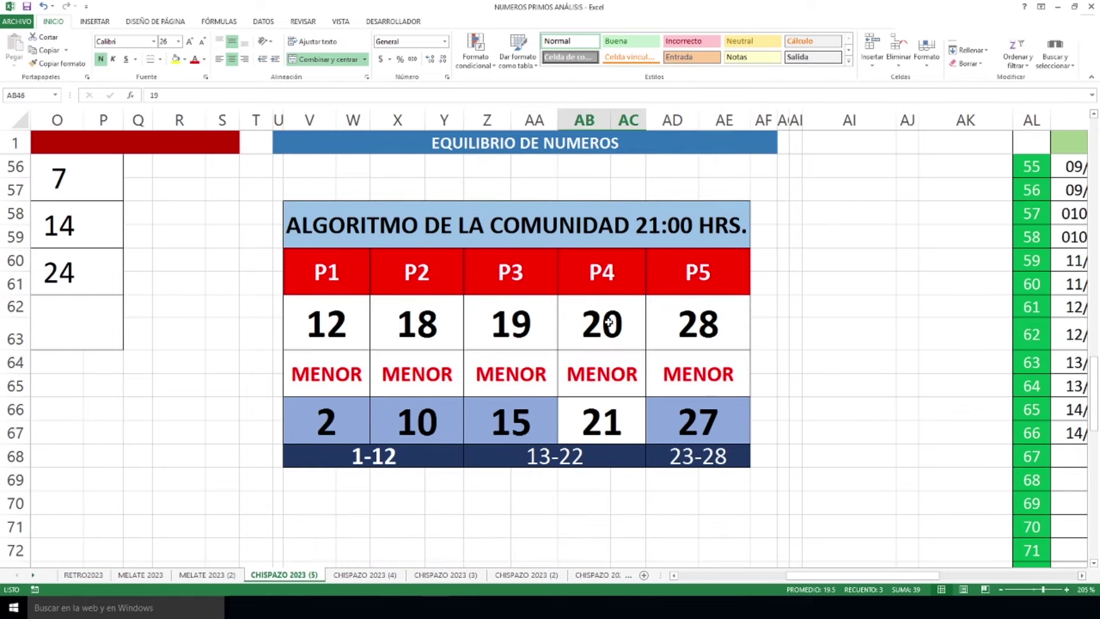
pyautogui.moveTo(609, 323); pyautogui.dragTo(612, 427)
pyautogui.moveTo(343, 383); pyautogui.dragTo(684, 350)
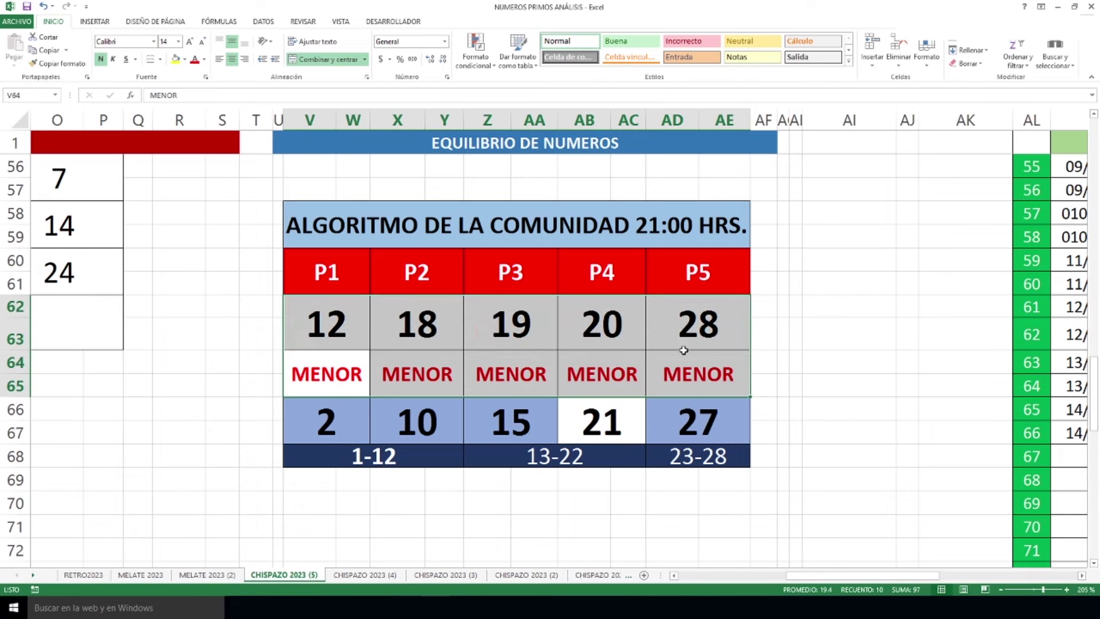
pyautogui.moveTo(619, 319); pyautogui.dragTo(622, 395)
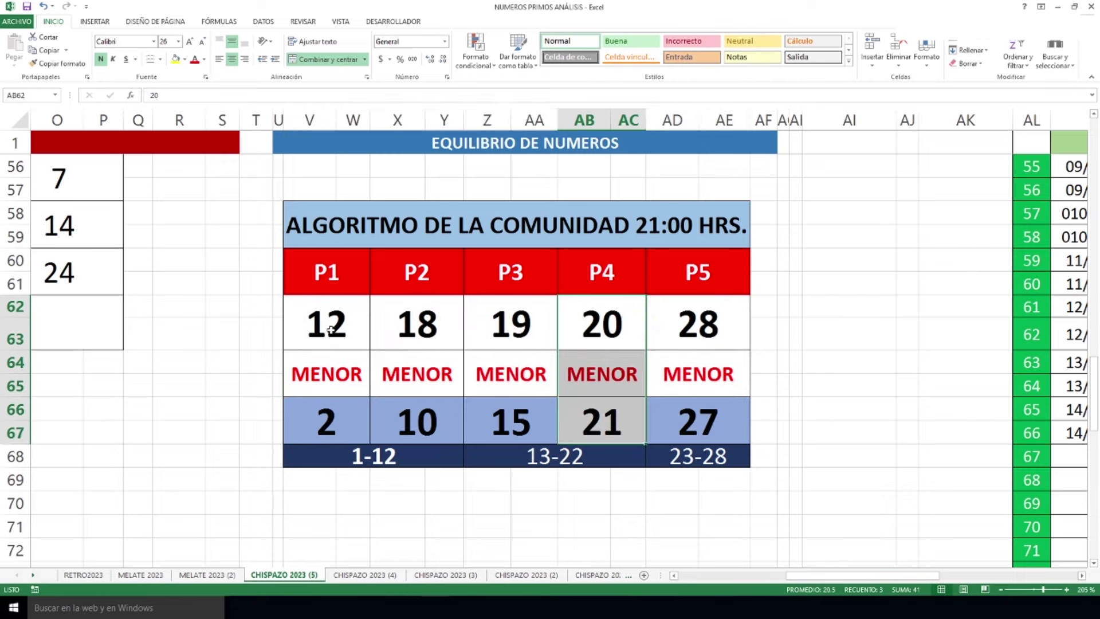
# Go through the P1 to P5 columns of the 21:00 HRS. table, comparing each prediction and its MENOR label with the drawn number.
pyautogui.moveTo(330, 329); pyautogui.dragTo(337, 405)
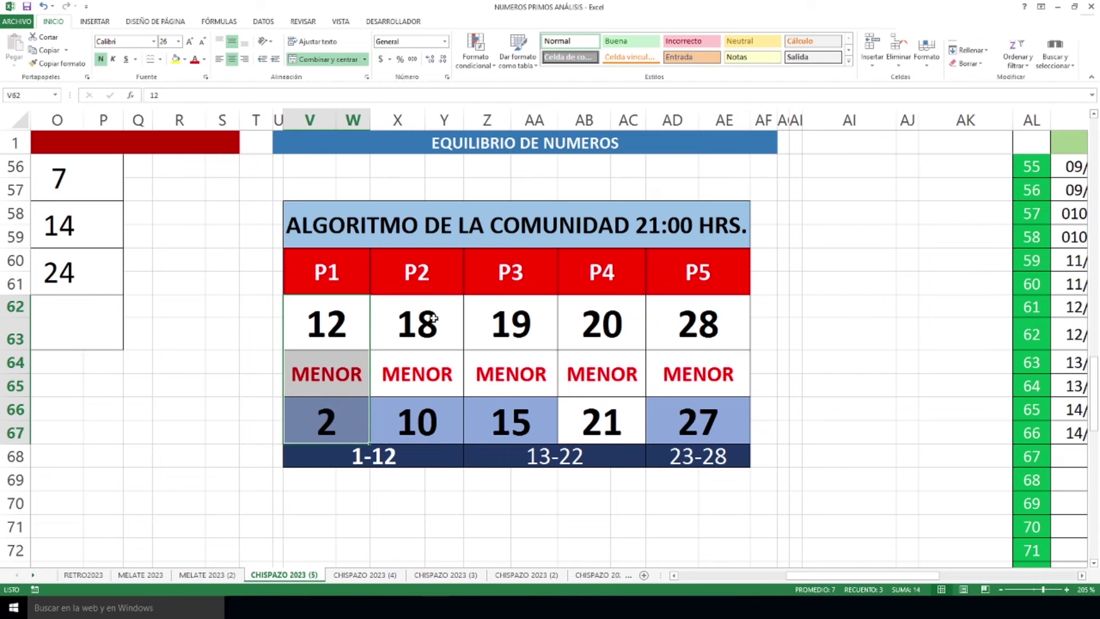
pyautogui.moveTo(434, 324); pyautogui.dragTo(410, 409)
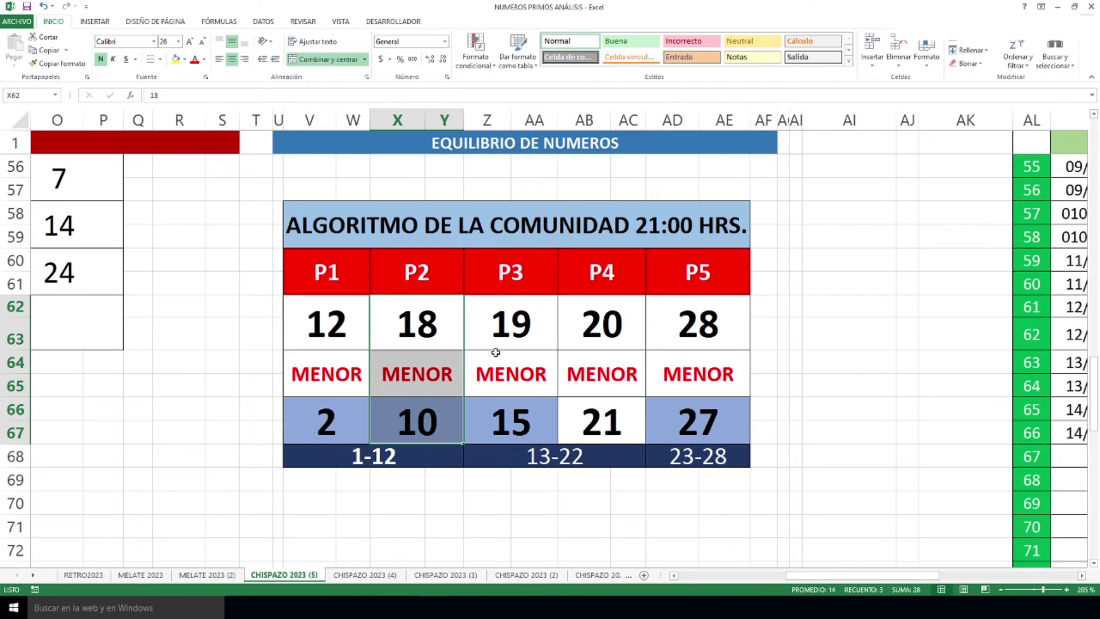
pyautogui.moveTo(517, 321); pyautogui.dragTo(508, 418)
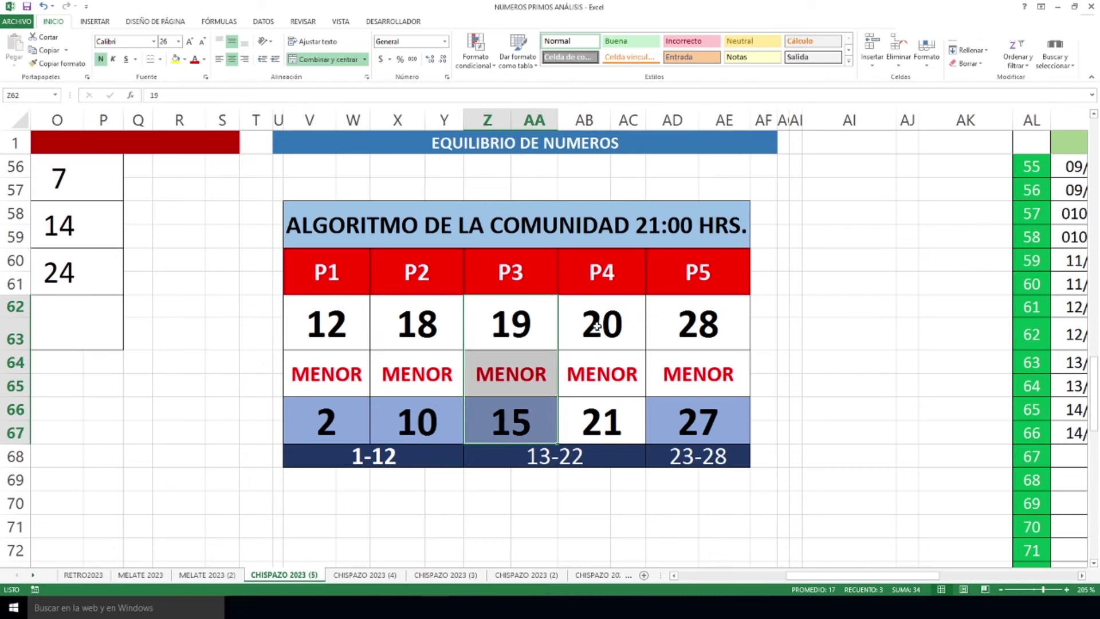
pyautogui.moveTo(601, 321); pyautogui.dragTo(586, 417)
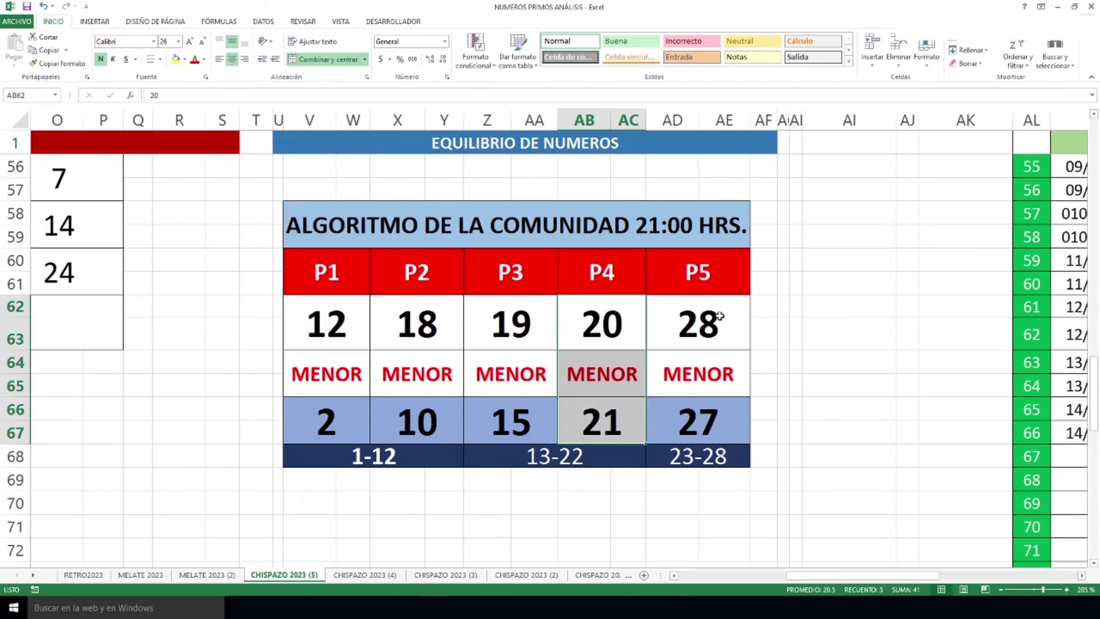
pyautogui.moveTo(719, 315); pyautogui.dragTo(695, 403)
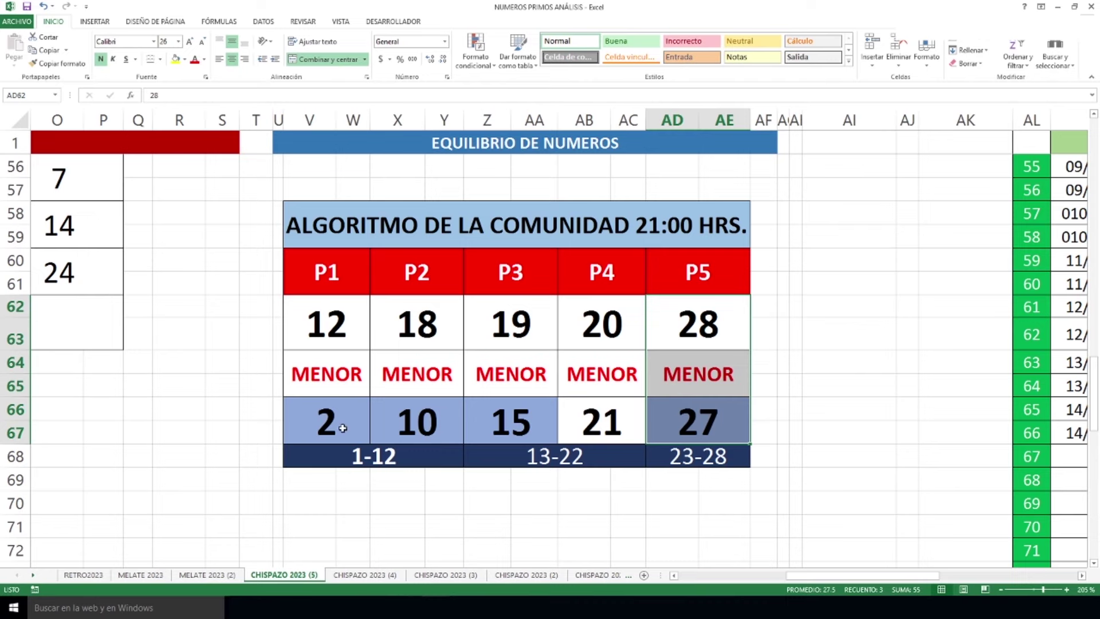
# Check the 21:00 HRS. drawn numbers against the 1-12, 13-22 and 23-28 ranges, ending on an empty cell outside the table.
pyautogui.moveTo(338, 426); pyautogui.dragTo(416, 450)
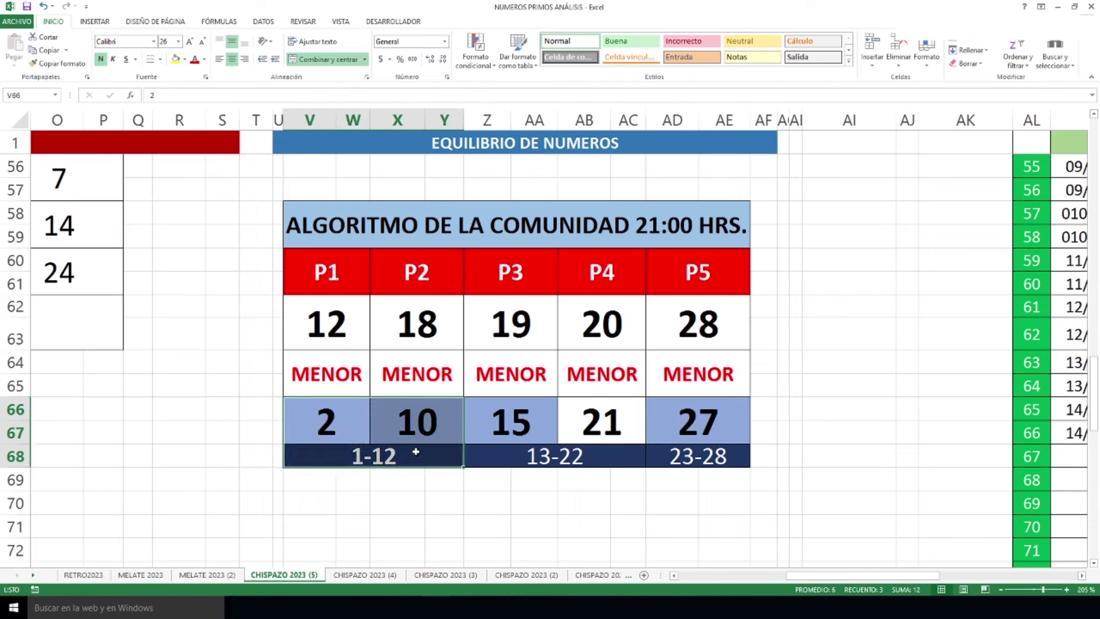
pyautogui.moveTo(511, 429); pyautogui.dragTo(580, 453)
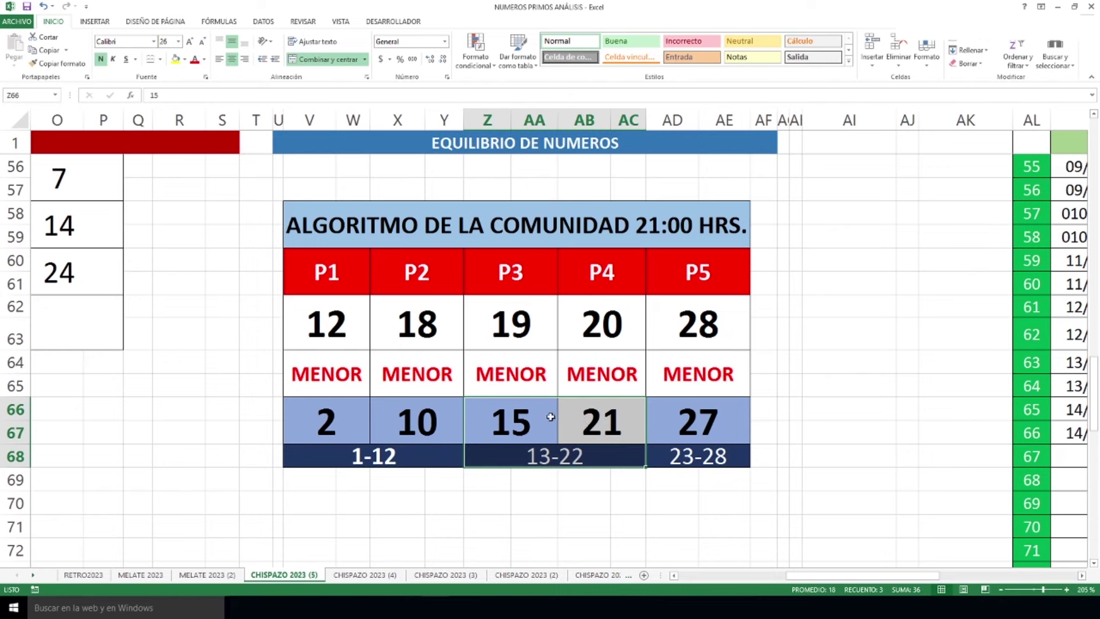
pyautogui.click(570, 457)
pyautogui.click(698, 421)
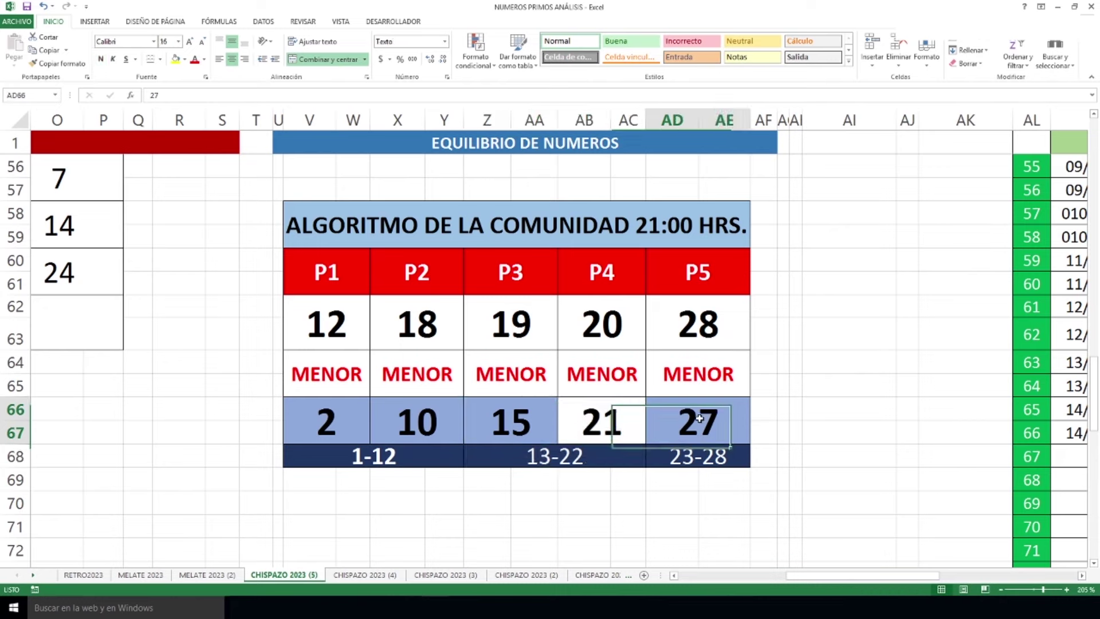
pyautogui.click(702, 458)
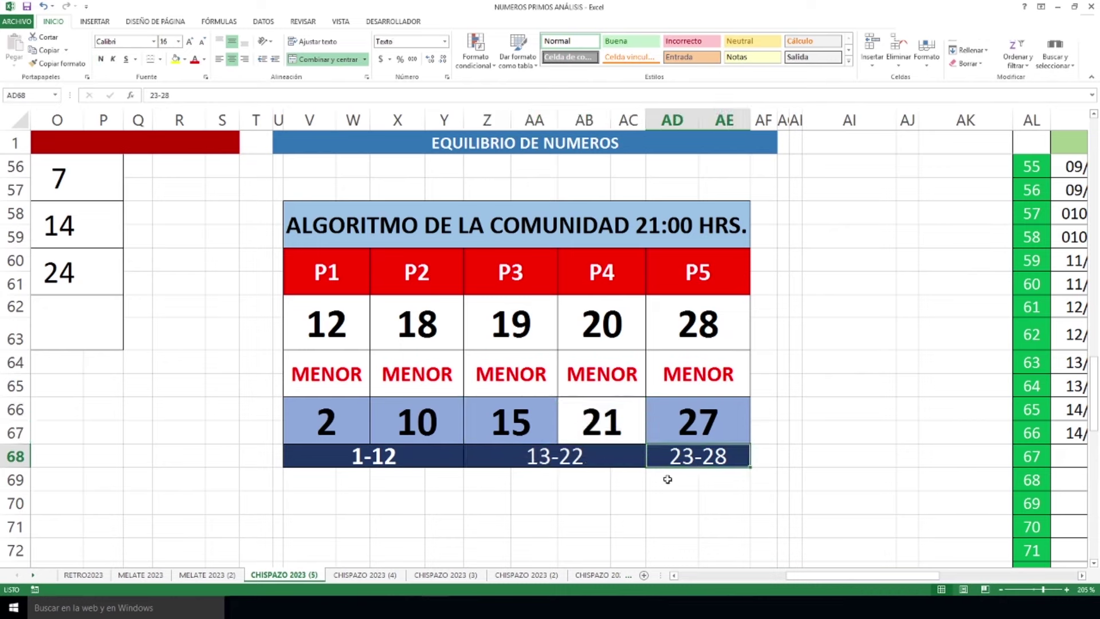
pyautogui.click(759, 483)
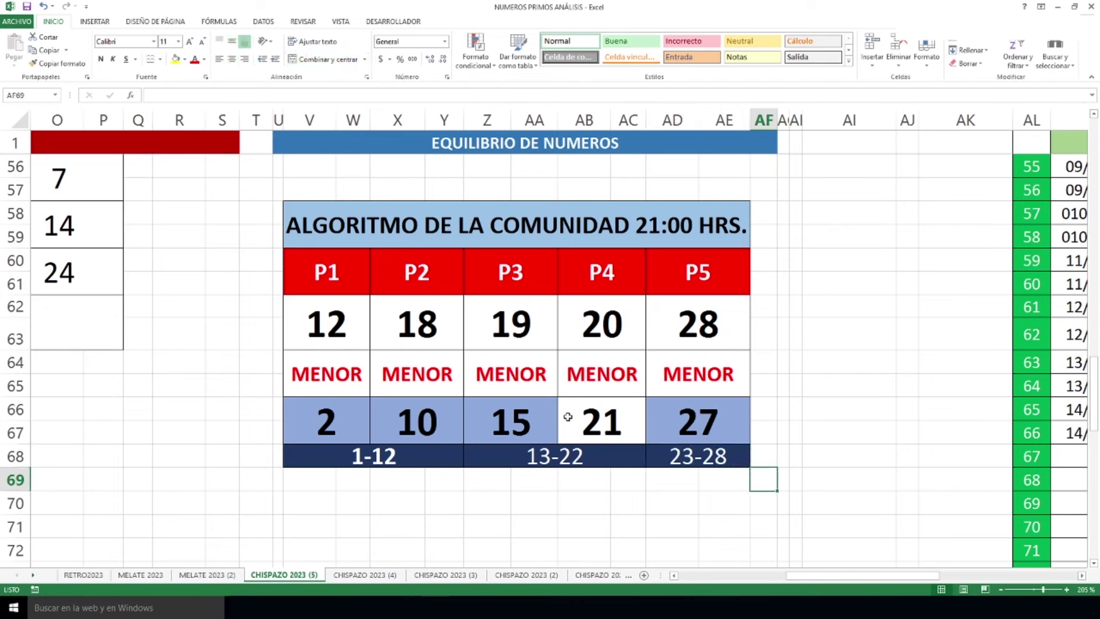
pyautogui.click(769, 478)
# Review the DE LAS 3 and DE LAS 9 results together with the combination tables above them at 130% zoom.
pyautogui.keyDown('ctrl'); pyautogui.scroll(-2, 677, 464); pyautogui.keyUp('ctrl')
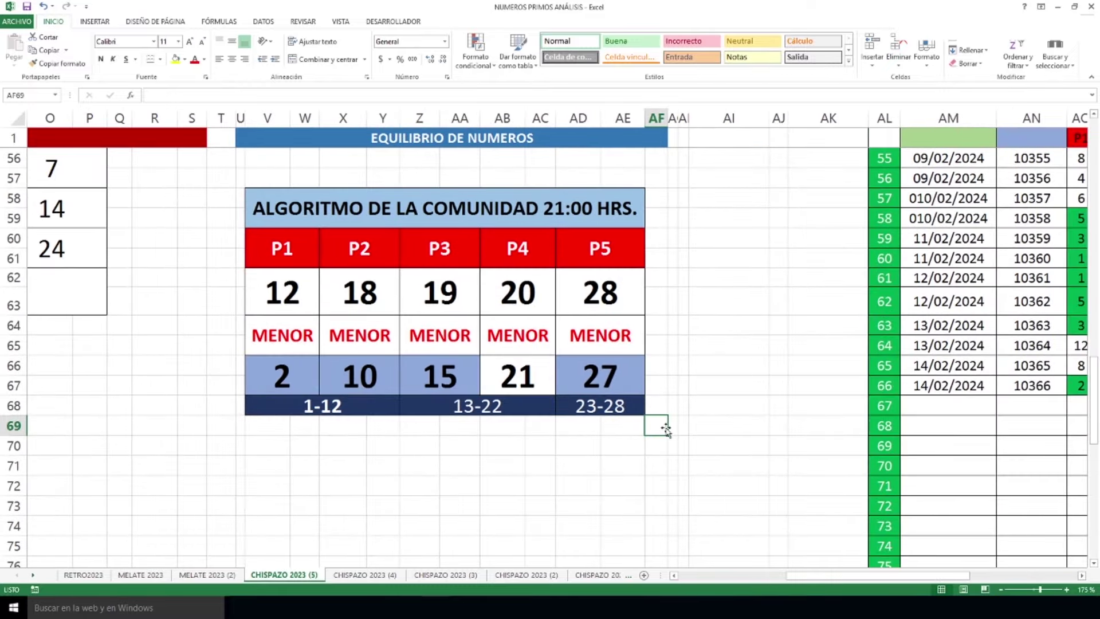
pyautogui.scroll(16, 606, 488)
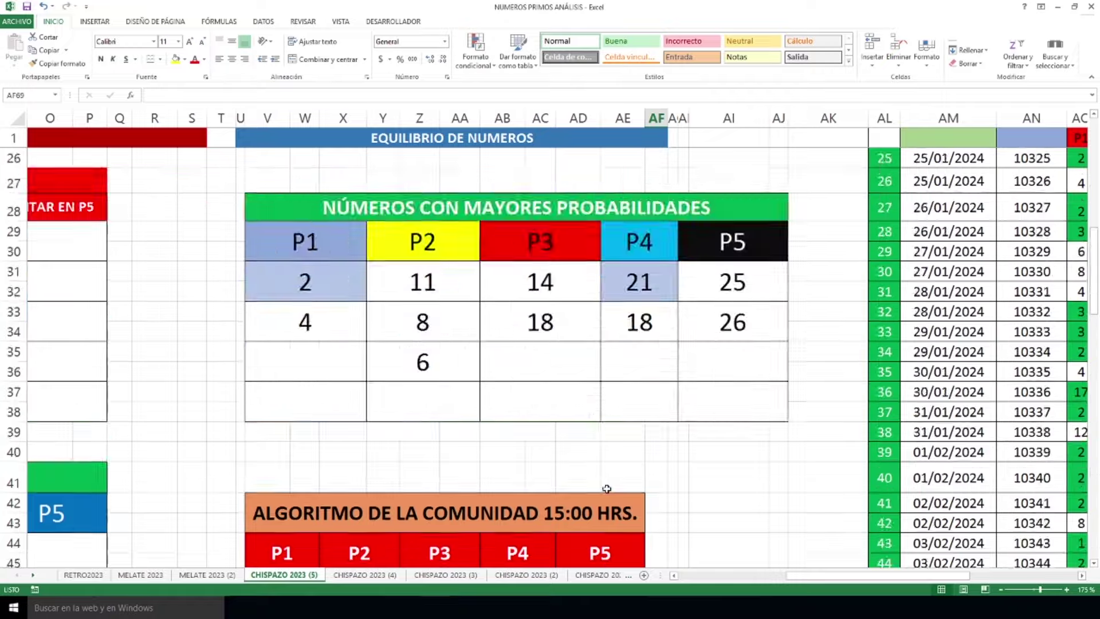
pyautogui.scroll(1, 607, 488)
pyautogui.scroll(-2, 607, 489)
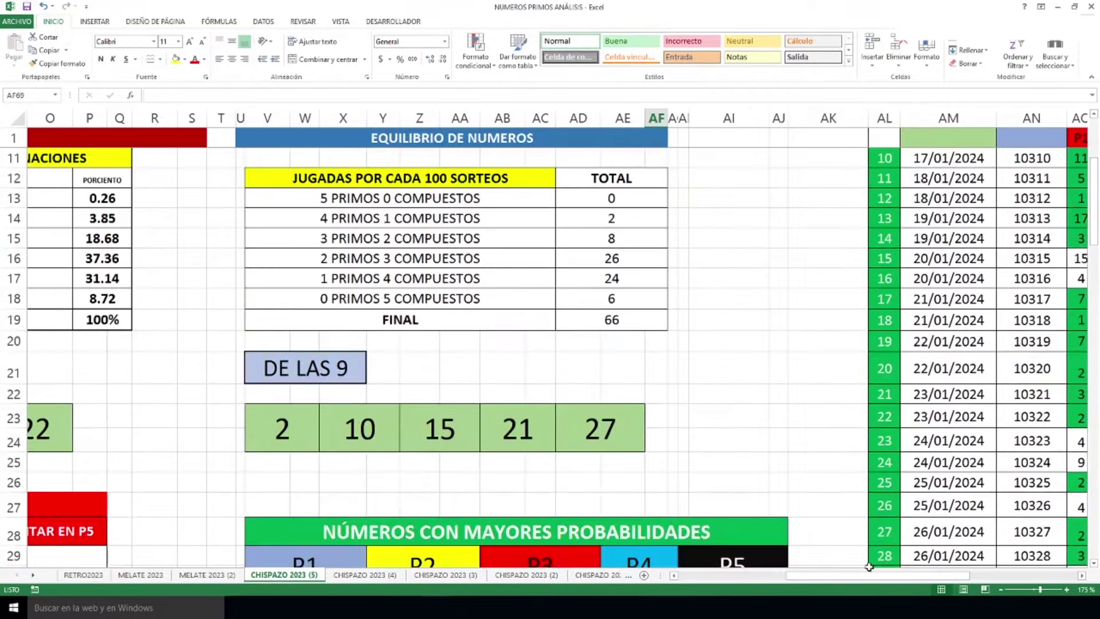
pyautogui.scroll(-2, 621, 432)
pyautogui.scroll(-2, 516, 417)
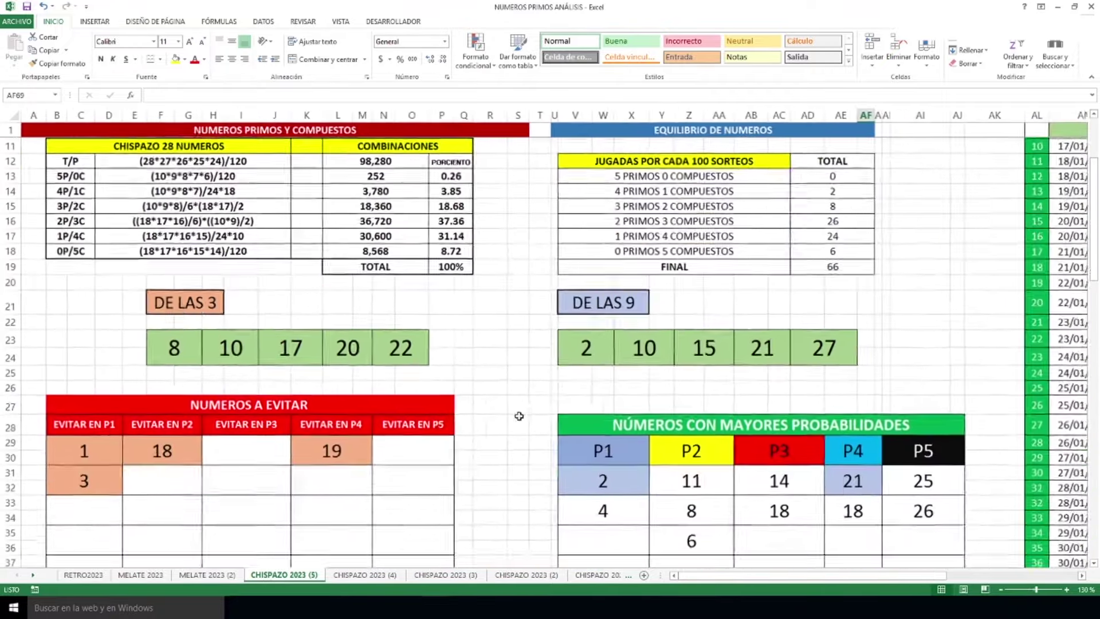
pyautogui.scroll(2, 487, 412)
pyautogui.scroll(1, 487, 412)
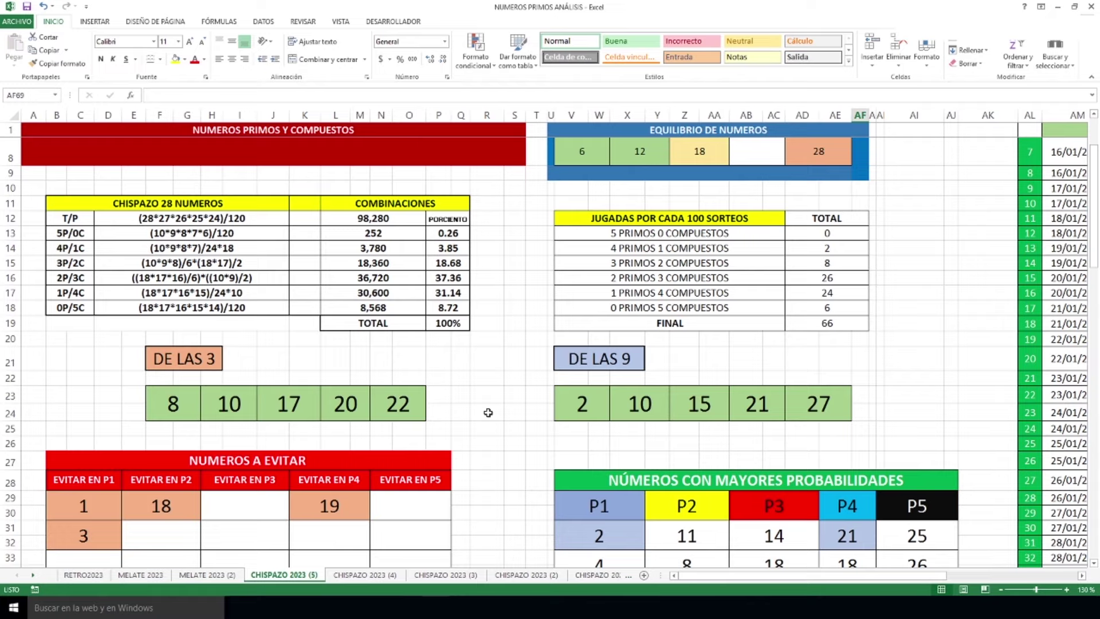
# Switch to the NUMEROS PRIMOS PRONOSTICO workbook and examine the 2P/3 C column for draws 10360 to 10366.
pyautogui.click(1058, 7)
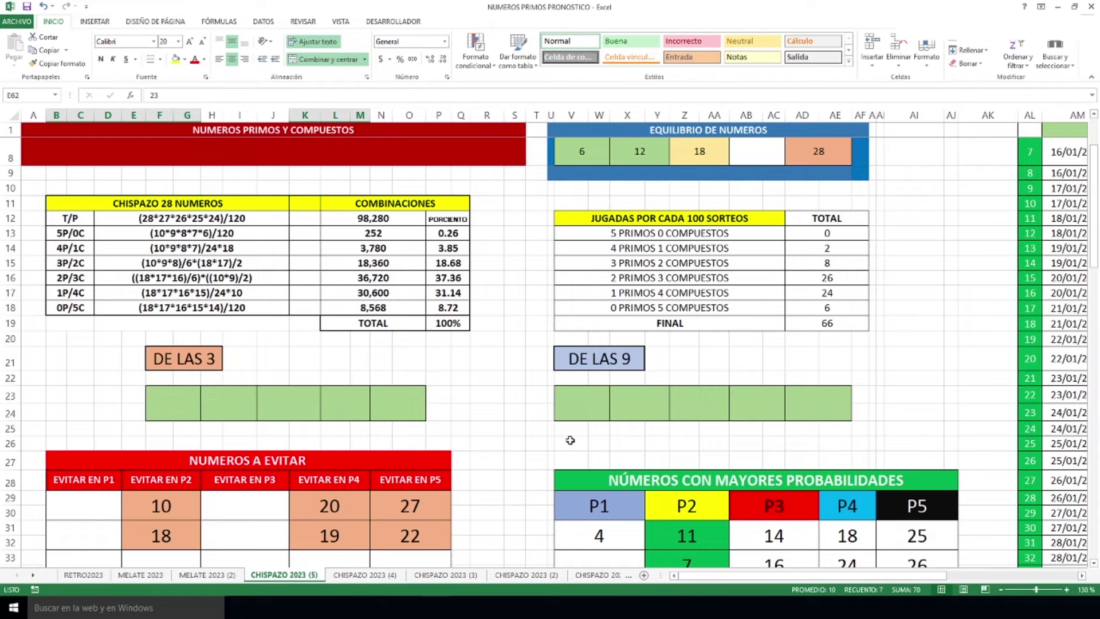
pyautogui.moveTo(720, 579); pyautogui.dragTo(1061, 576)
pyautogui.click(1077, 576)
pyautogui.scroll(-4, 877, 445)
pyautogui.scroll(-10, 877, 445)
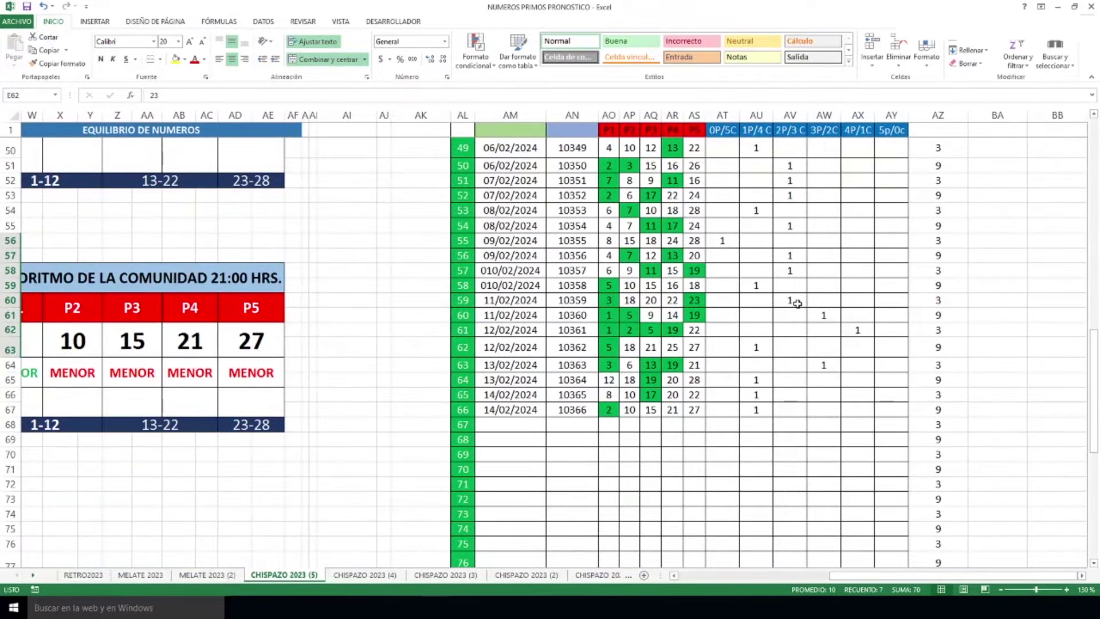
pyautogui.moveTo(793, 314); pyautogui.dragTo(792, 411)
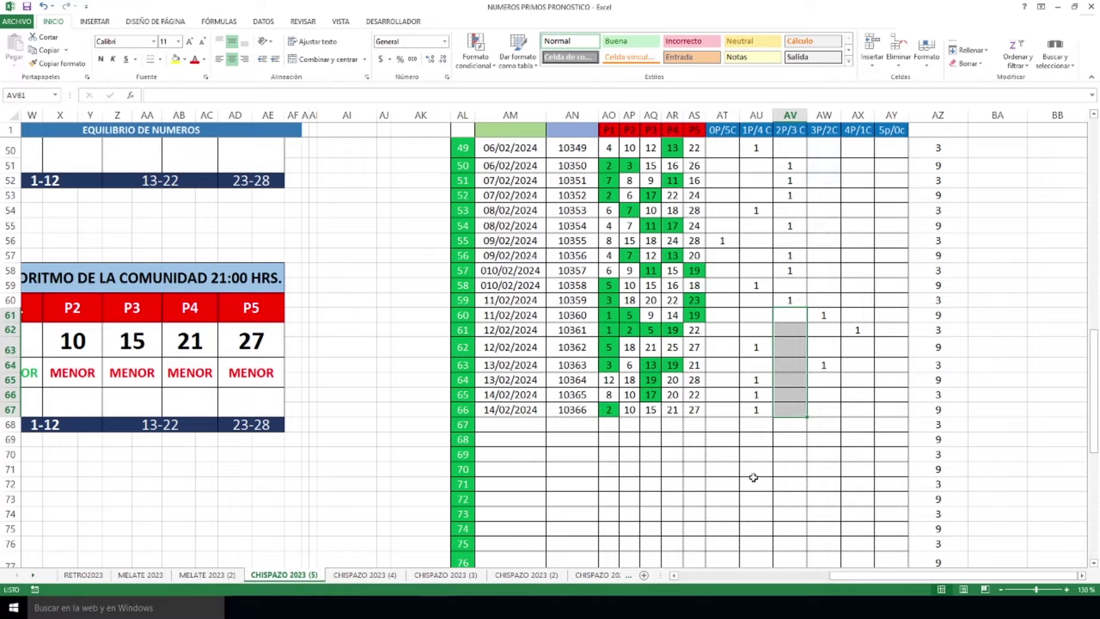
# Compare the 2 PRIMOS 3 COMPUESTOS total in JUGADAS POR CADA 100 SORTEOS with its percentage in the COMBINACIONES table.
pyautogui.scroll(4, 695, 486)
pyautogui.scroll(12, 696, 485)
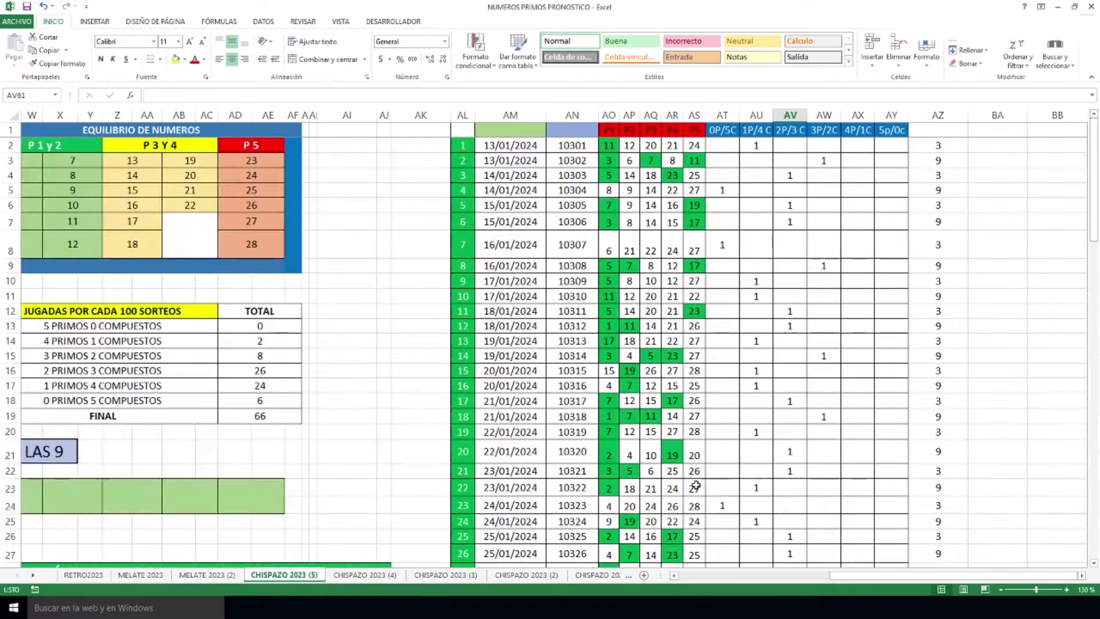
pyautogui.moveTo(958, 578); pyautogui.dragTo(861, 577)
pyautogui.moveTo(493, 368); pyautogui.dragTo(654, 372)
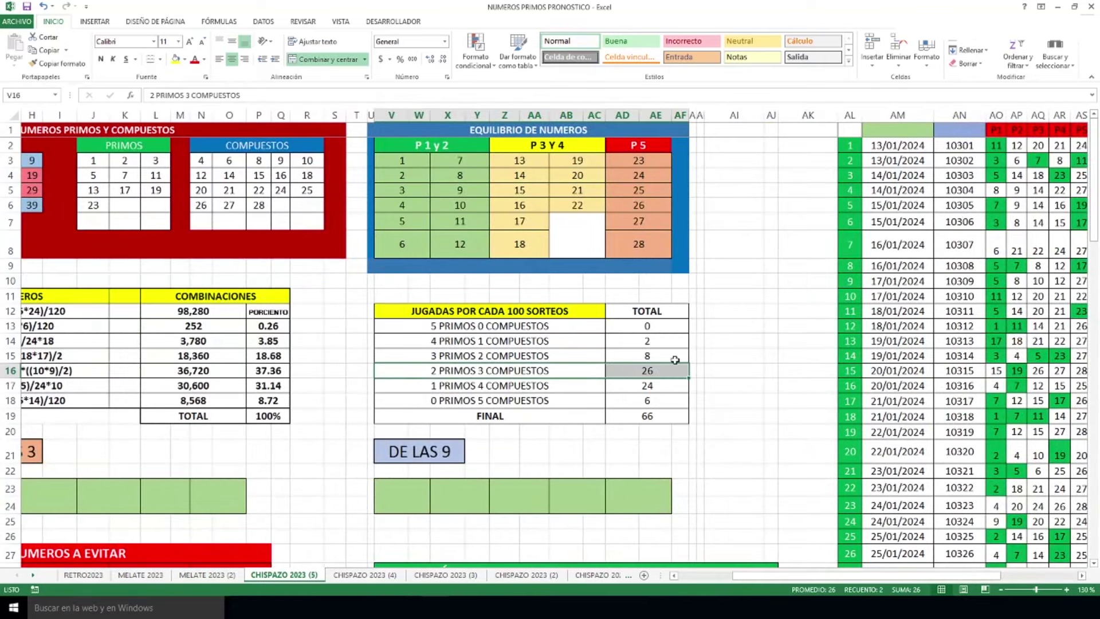
pyautogui.moveTo(268, 370); pyautogui.dragTo(626, 371)
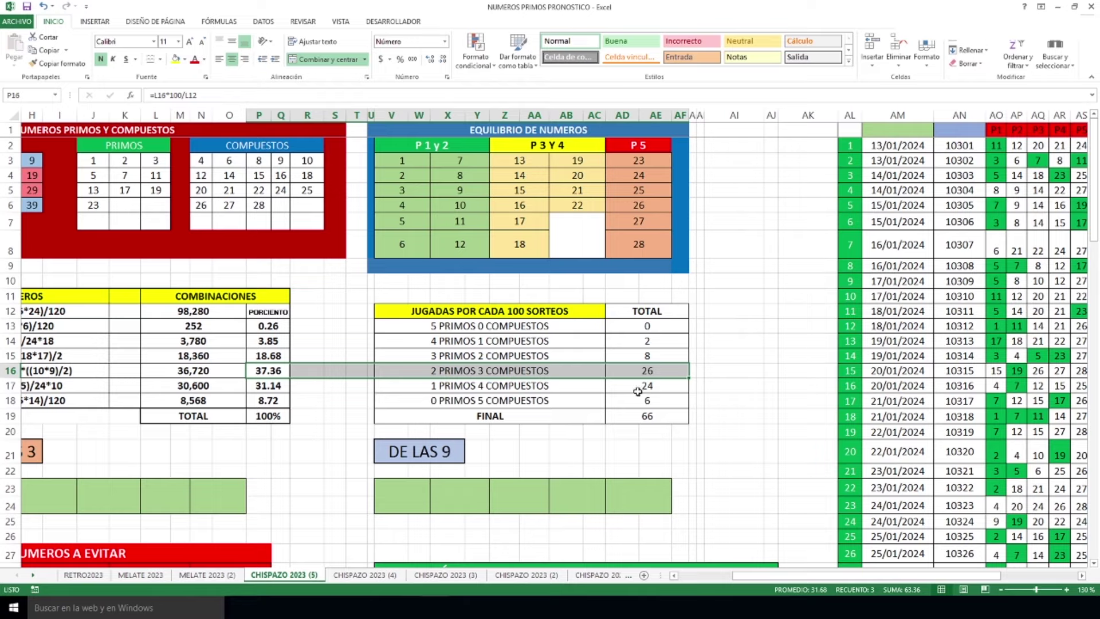
pyautogui.moveTo(926, 580); pyautogui.dragTo(903, 580)
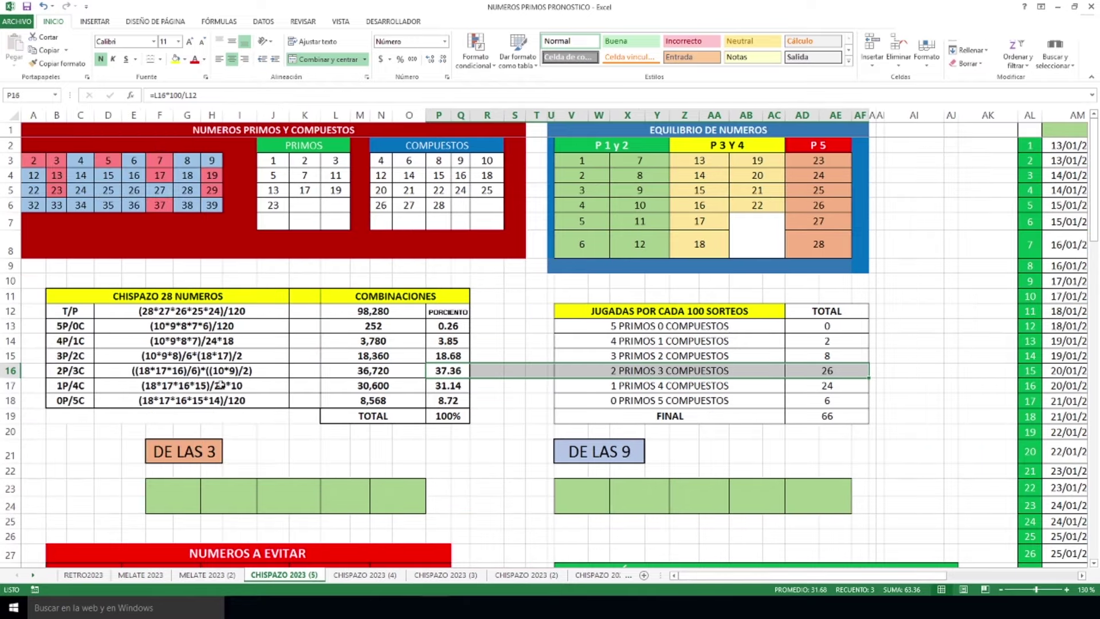
# Review the NUMEROS A EVITAR table at 190% zoom, going through its entries and empty cells from P1 to P5.
pyautogui.keyDown('ctrl'); pyautogui.scroll(4, 208, 381); pyautogui.keyUp('ctrl')
pyautogui.moveTo(796, 575); pyautogui.dragTo(758, 575)
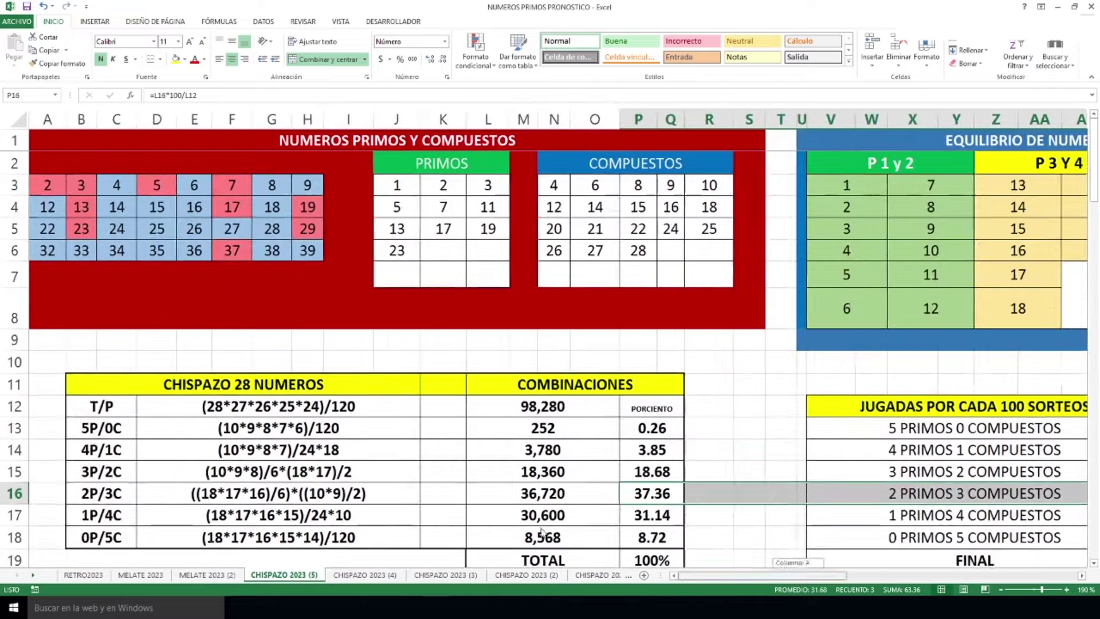
pyautogui.scroll(-7, 369, 466)
pyautogui.scroll(-1, 370, 467)
pyautogui.scroll(1, 369, 466)
pyautogui.scroll(-1, 370, 466)
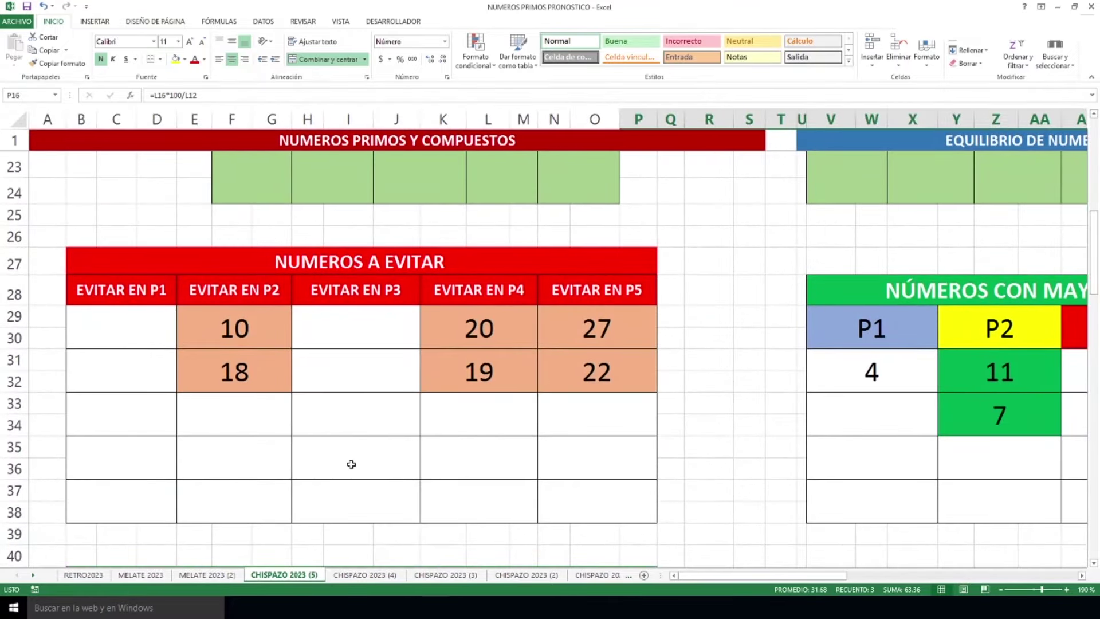
pyautogui.moveTo(133, 329); pyautogui.dragTo(149, 471)
pyautogui.click(241, 320)
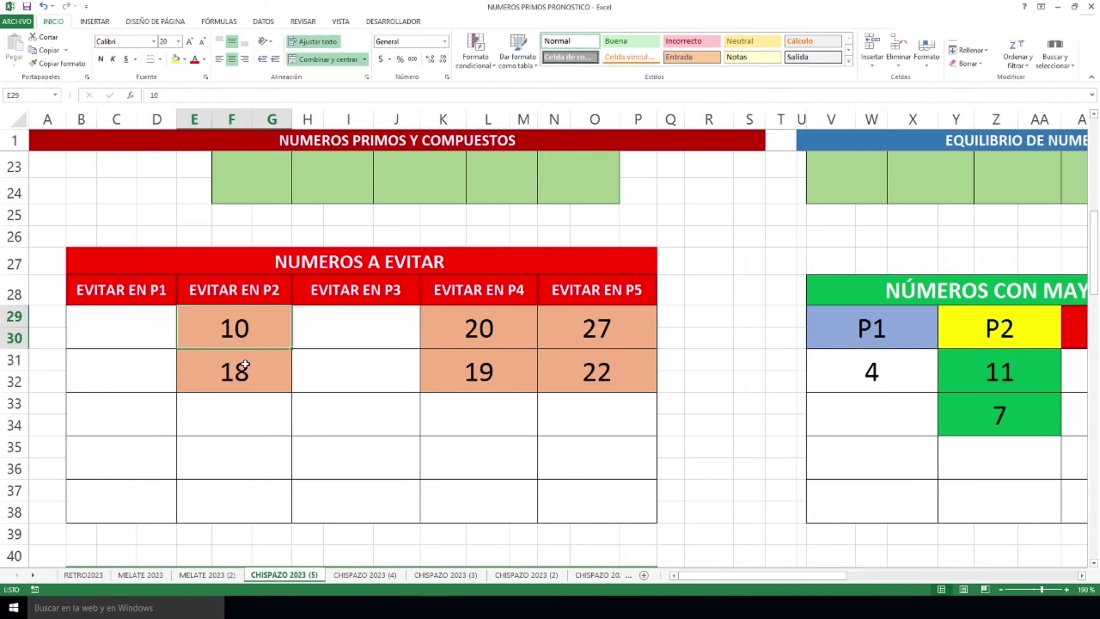
pyautogui.click(245, 364)
pyautogui.moveTo(378, 317); pyautogui.dragTo(368, 515)
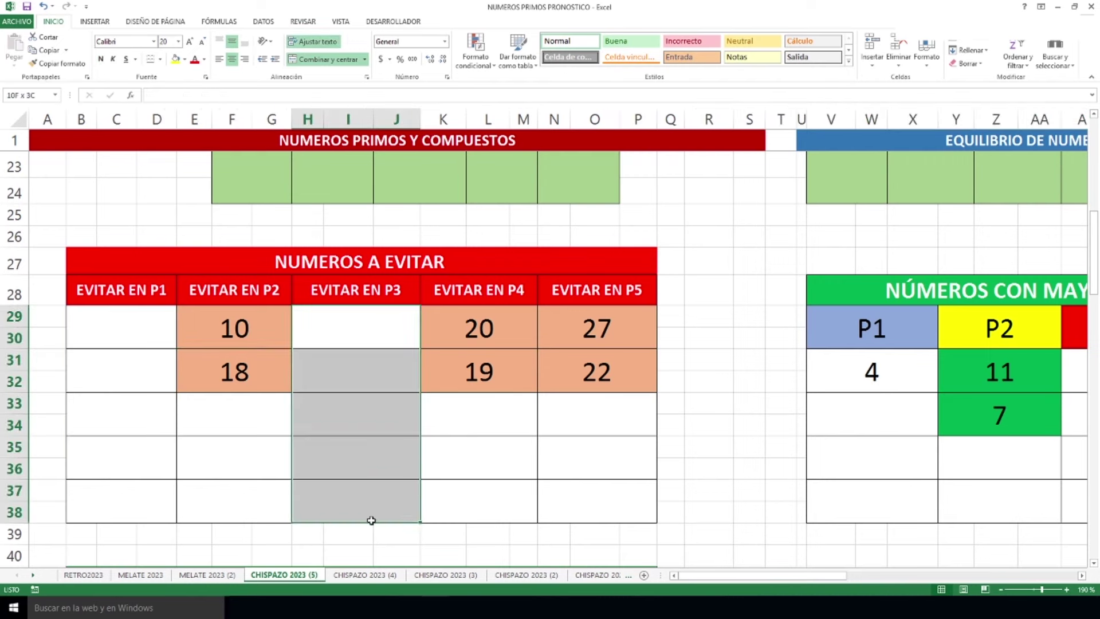
pyautogui.click(495, 328)
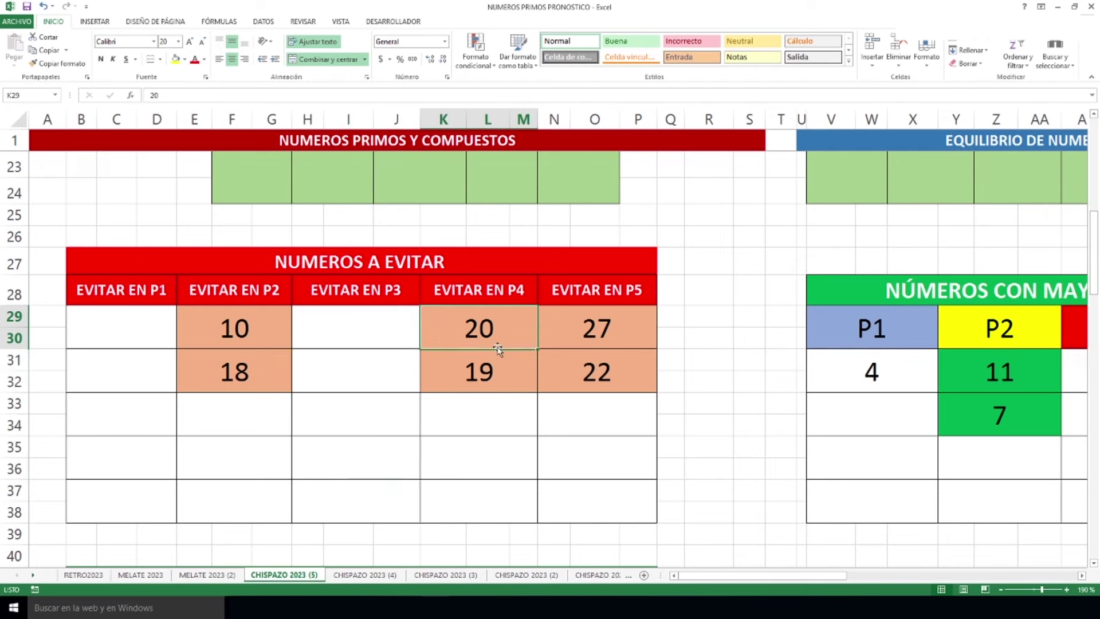
pyautogui.click(492, 371)
pyautogui.click(593, 371)
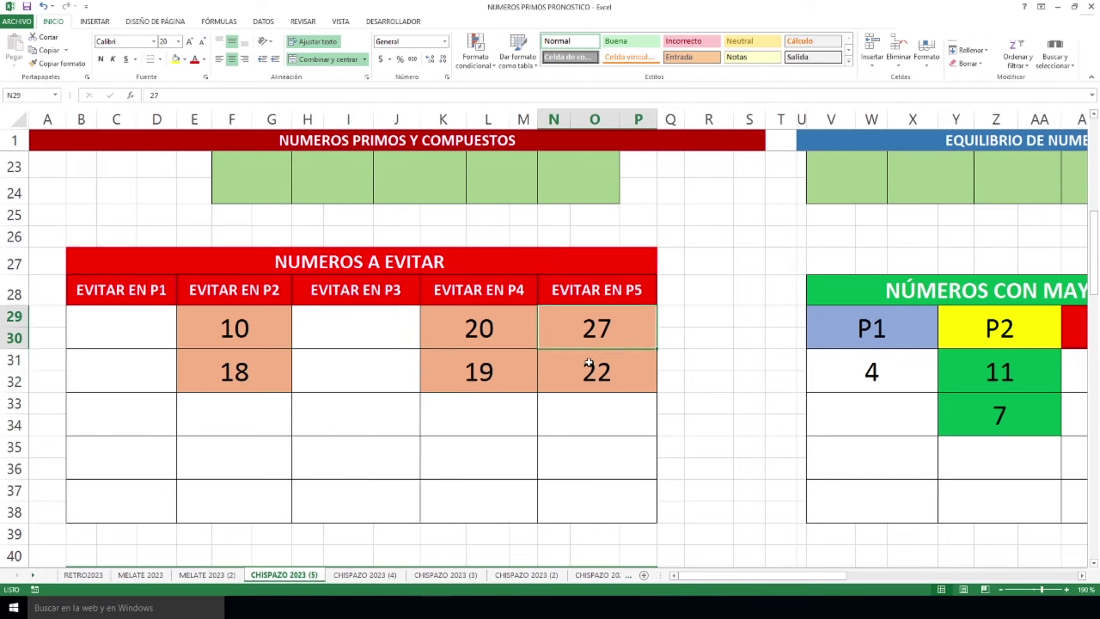
# Examine the NÚMEROS CON MAYORES PROBABILIDADES table, highlighting the two rows of P1 to P5 candidates and the empty rows beneath.
pyautogui.moveTo(702, 575); pyautogui.dragTo(816, 575)
pyautogui.scroll(-1, 740, 476)
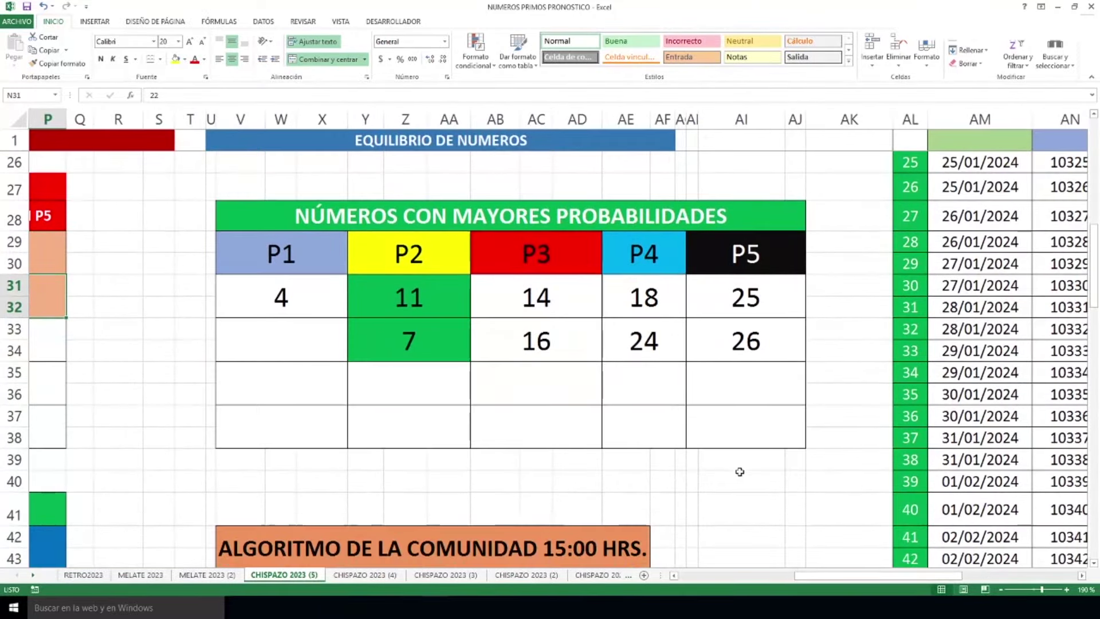
pyautogui.moveTo(297, 299); pyautogui.dragTo(750, 330)
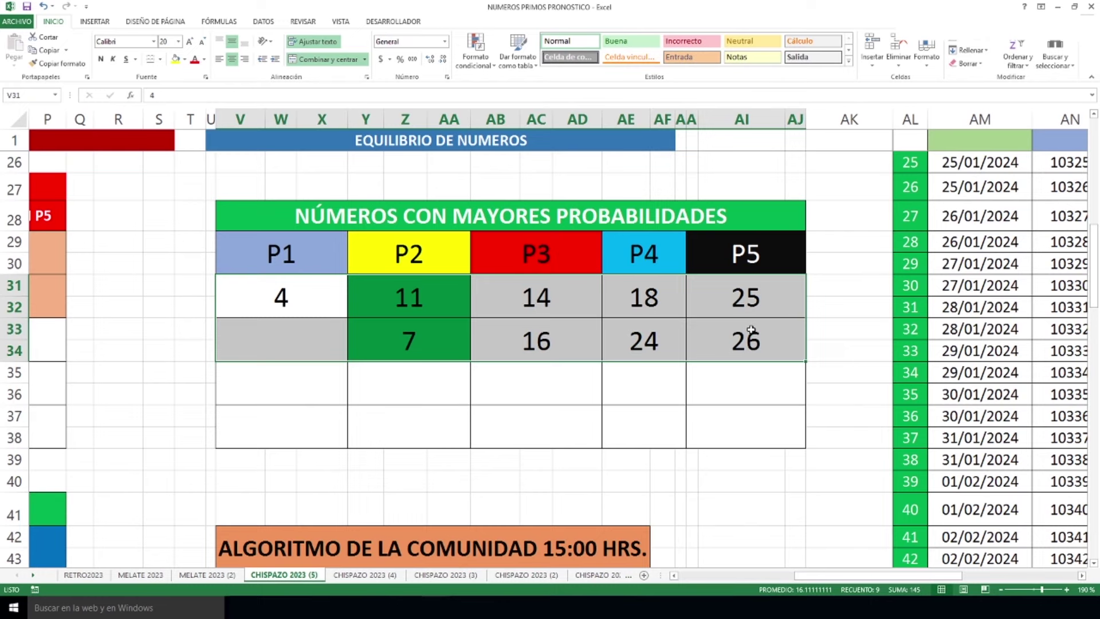
pyautogui.moveTo(280, 393); pyautogui.dragTo(735, 407)
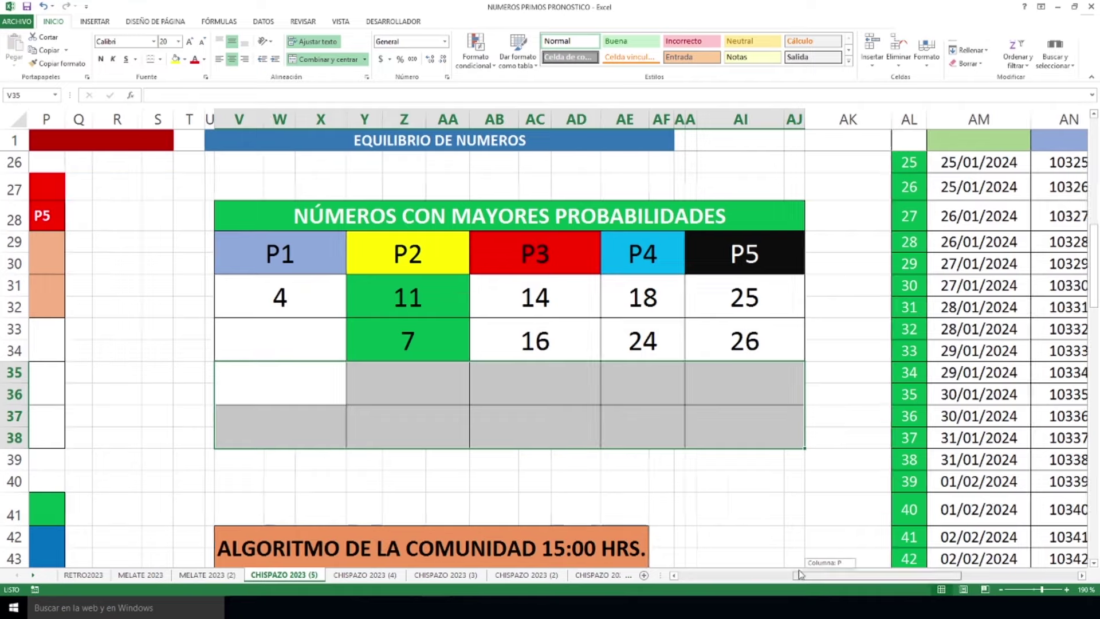
# Check the NÚMEROS QUE MÁS APARECEN table and select its P2 entry.
pyautogui.moveTo(831, 575); pyautogui.dragTo(714, 576)
pyautogui.scroll(-2, 302, 408)
pyautogui.scroll(-2, 308, 405)
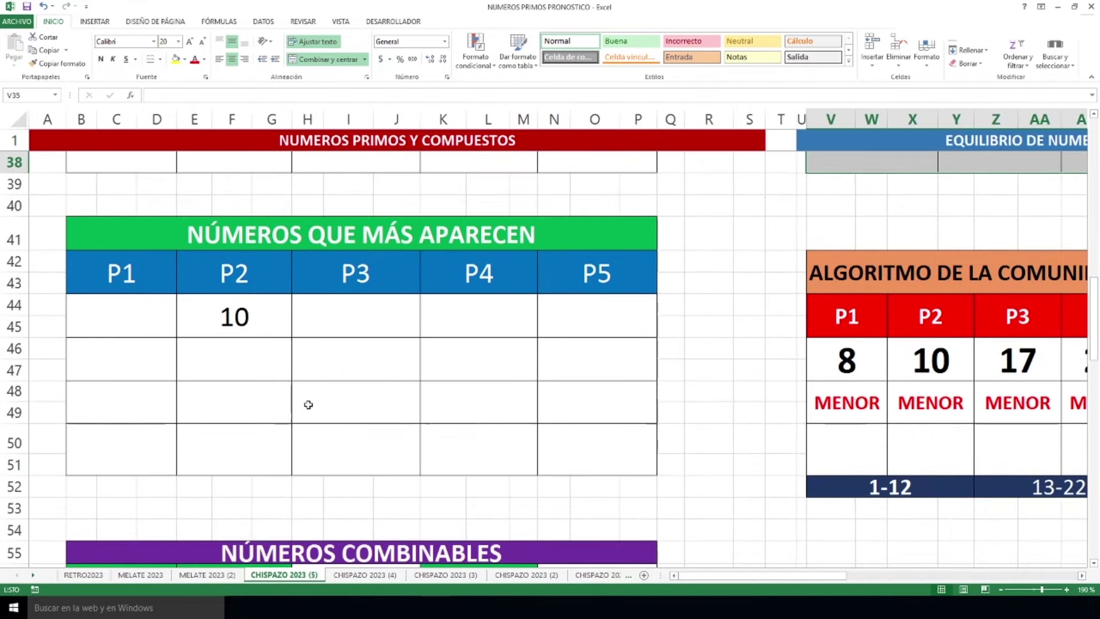
pyautogui.click(247, 322)
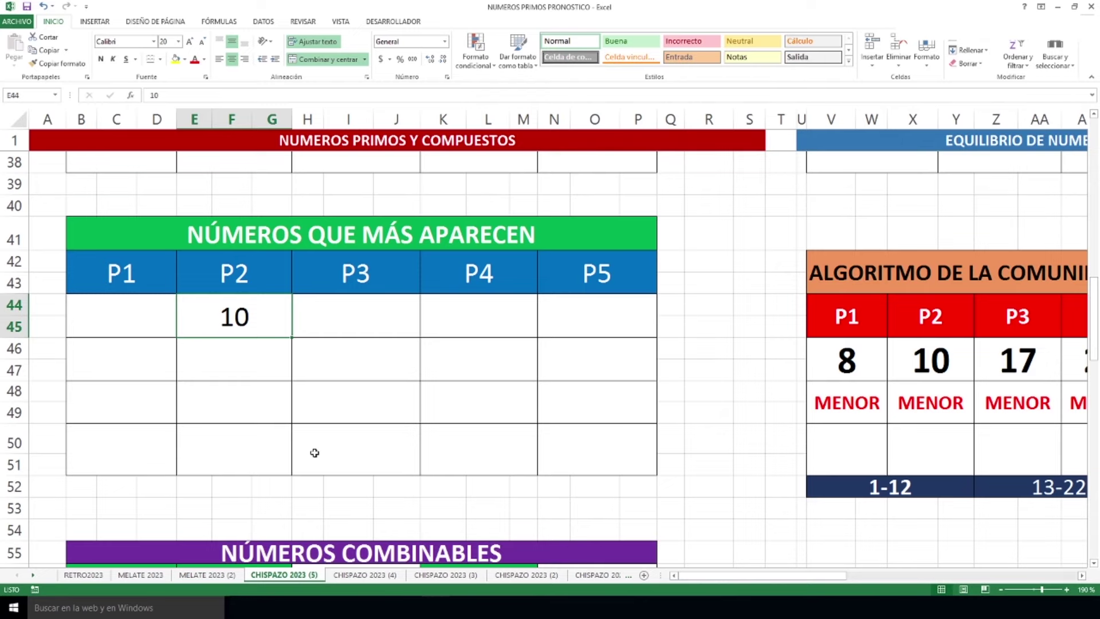
# Review the NÚMEROS COMBINABLES table, highlighting groups of numbers across its rows and down its third column.
pyautogui.scroll(-4, 315, 452)
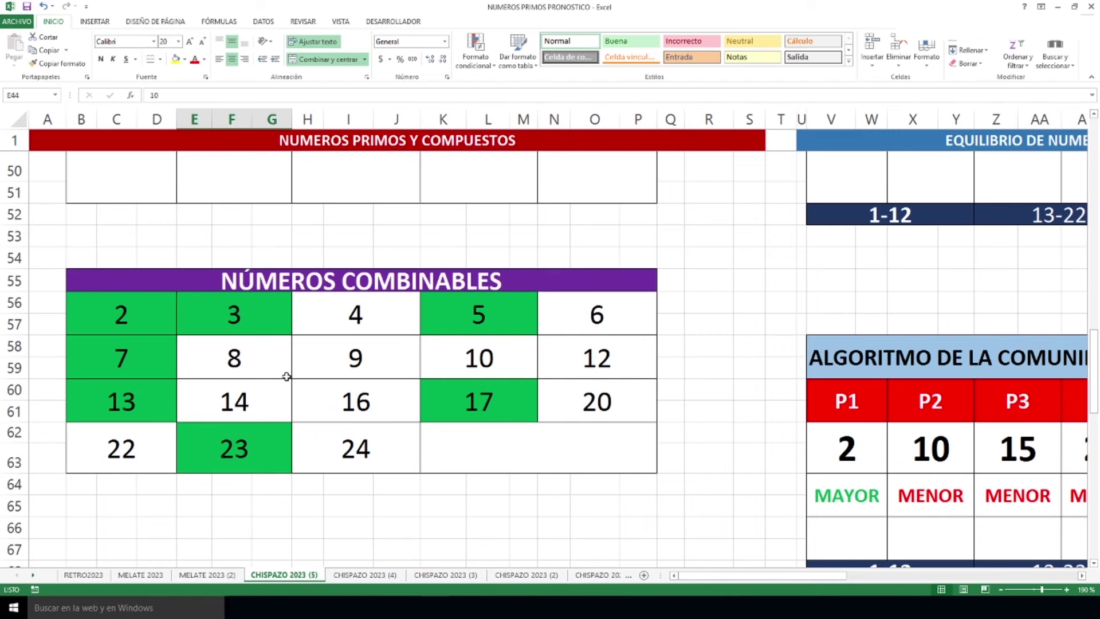
pyautogui.click(543, 459)
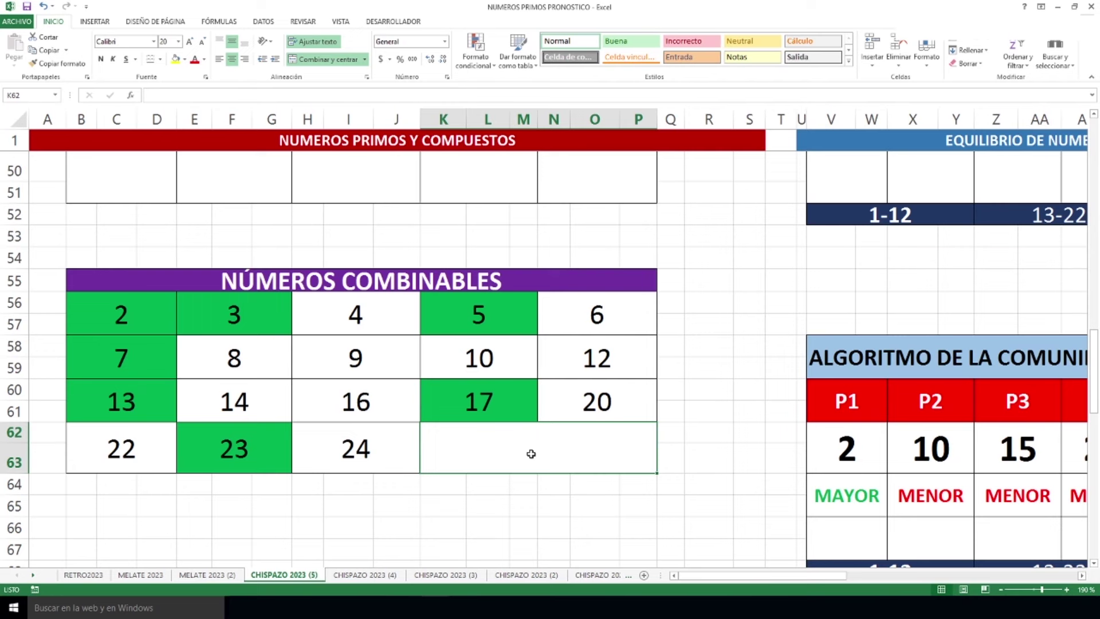
pyautogui.moveTo(163, 331); pyautogui.dragTo(229, 321)
pyautogui.moveTo(255, 371); pyautogui.dragTo(576, 358)
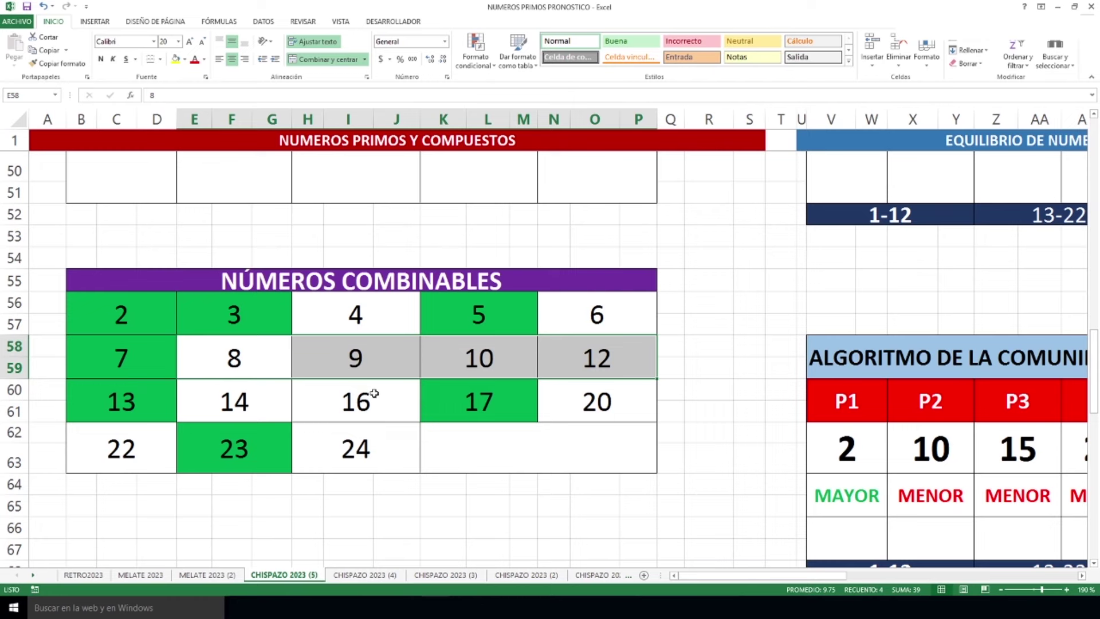
pyautogui.moveTo(373, 319); pyautogui.dragTo(367, 431)
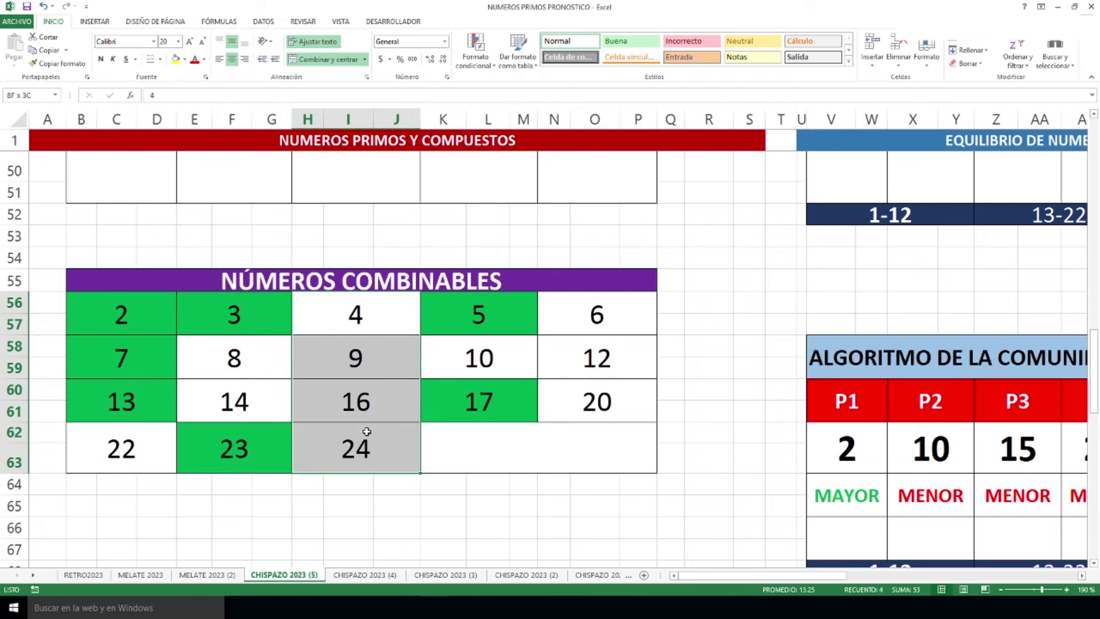
pyautogui.moveTo(387, 285); pyautogui.dragTo(388, 395)
pyautogui.click(378, 375)
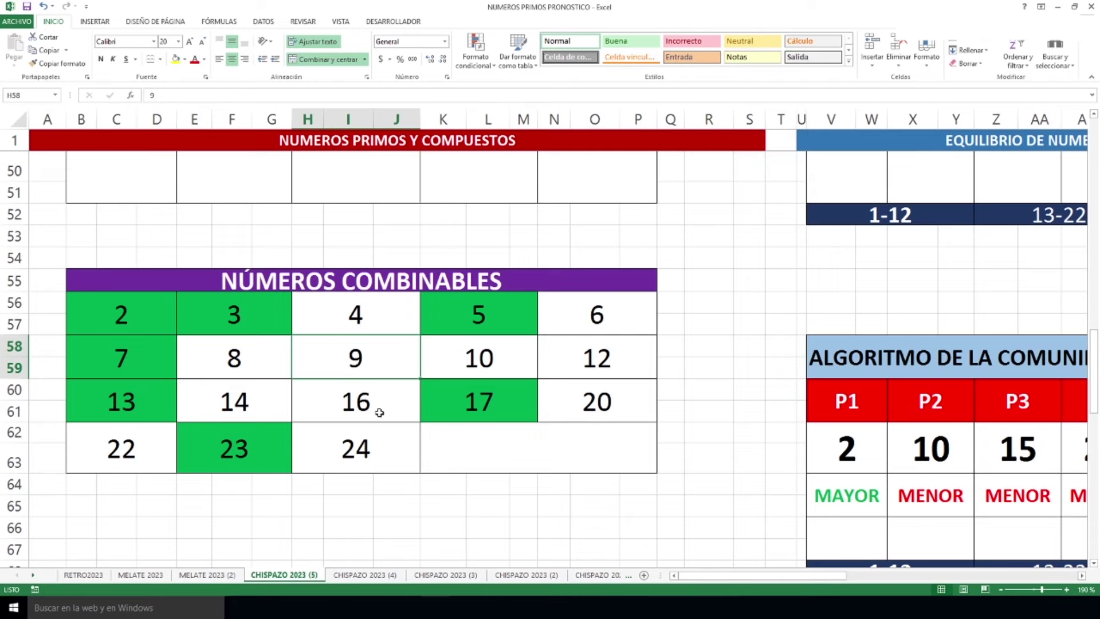
# Go through P1 to P5 of the ALGORITMO DE LA COMUNIDAD 15:00 HRS. table, checking each number with its MENOR or MAYOR label.
pyautogui.scroll(5, 380, 412)
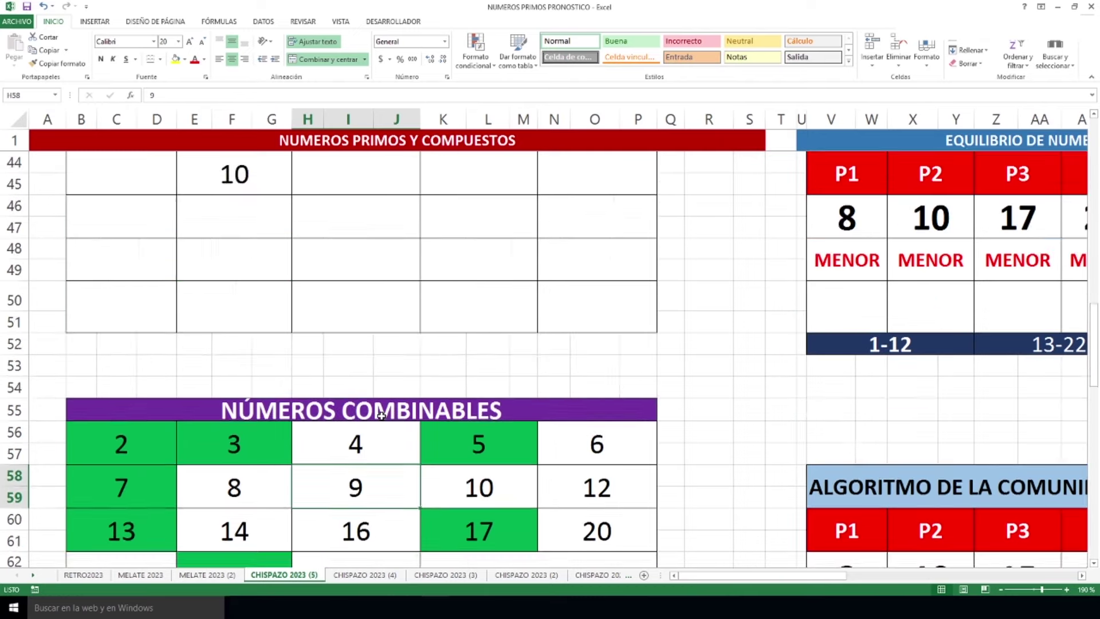
pyautogui.scroll(-1, 496, 457)
pyautogui.moveTo(708, 580); pyautogui.dragTo(800, 580)
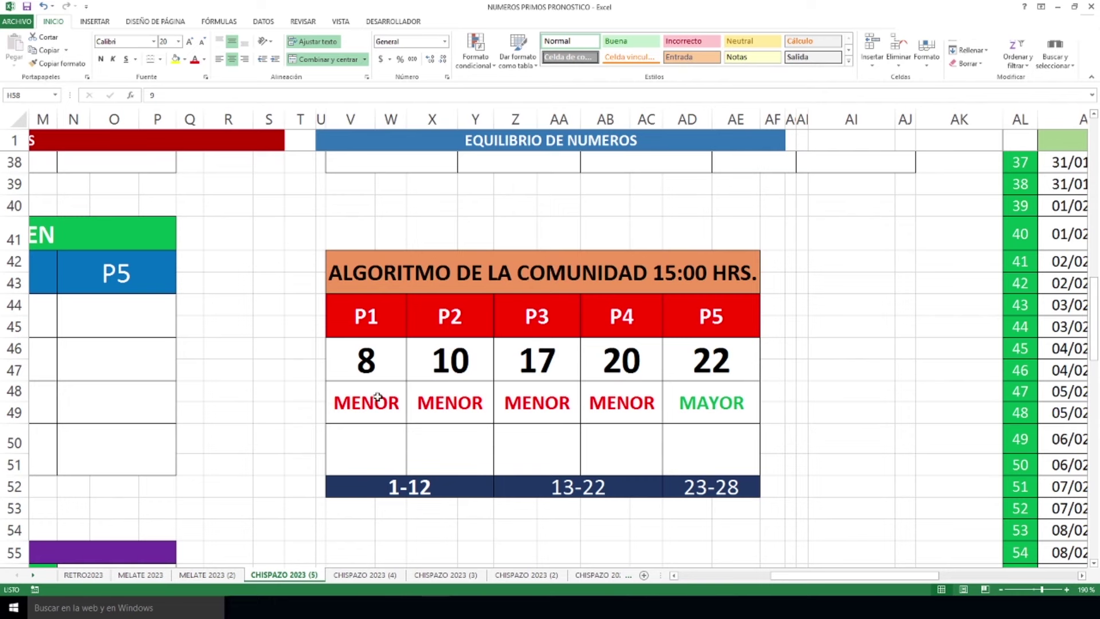
pyautogui.moveTo(375, 378); pyautogui.dragTo(385, 437)
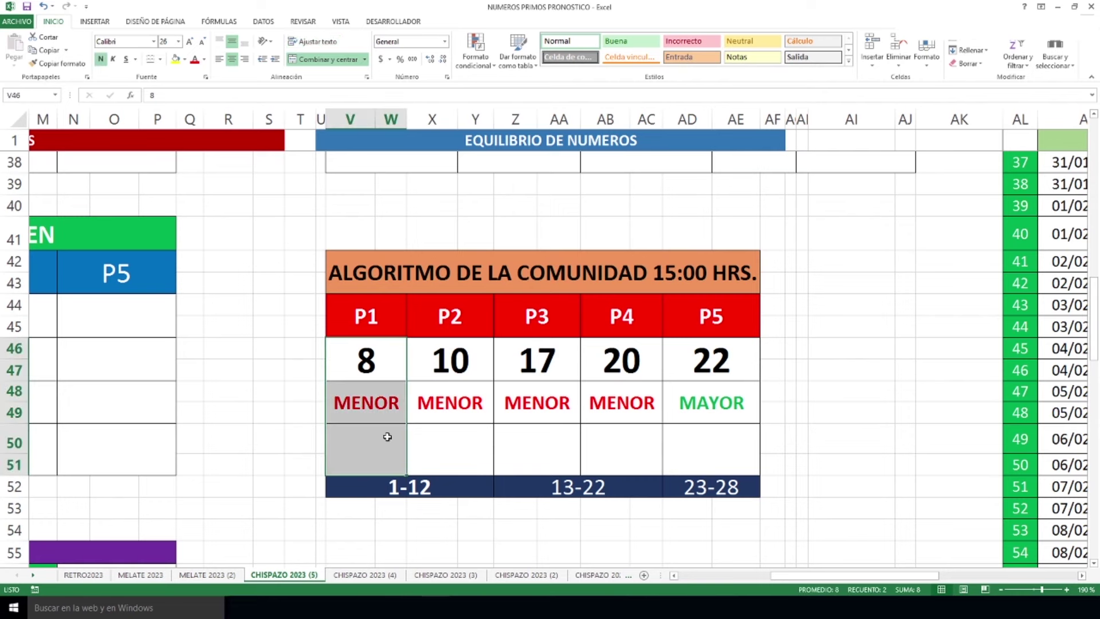
pyautogui.moveTo(445, 371); pyautogui.dragTo(453, 441)
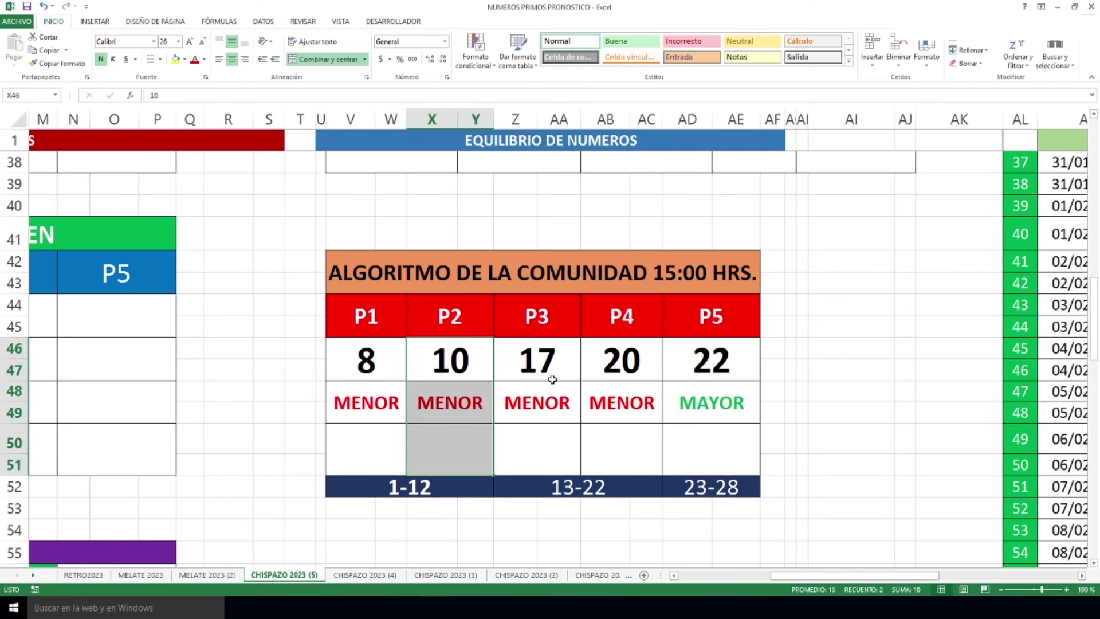
pyautogui.moveTo(553, 360); pyautogui.dragTo(544, 449)
pyautogui.moveTo(632, 357); pyautogui.dragTo(621, 444)
pyautogui.moveTo(715, 364); pyautogui.dragTo(706, 457)
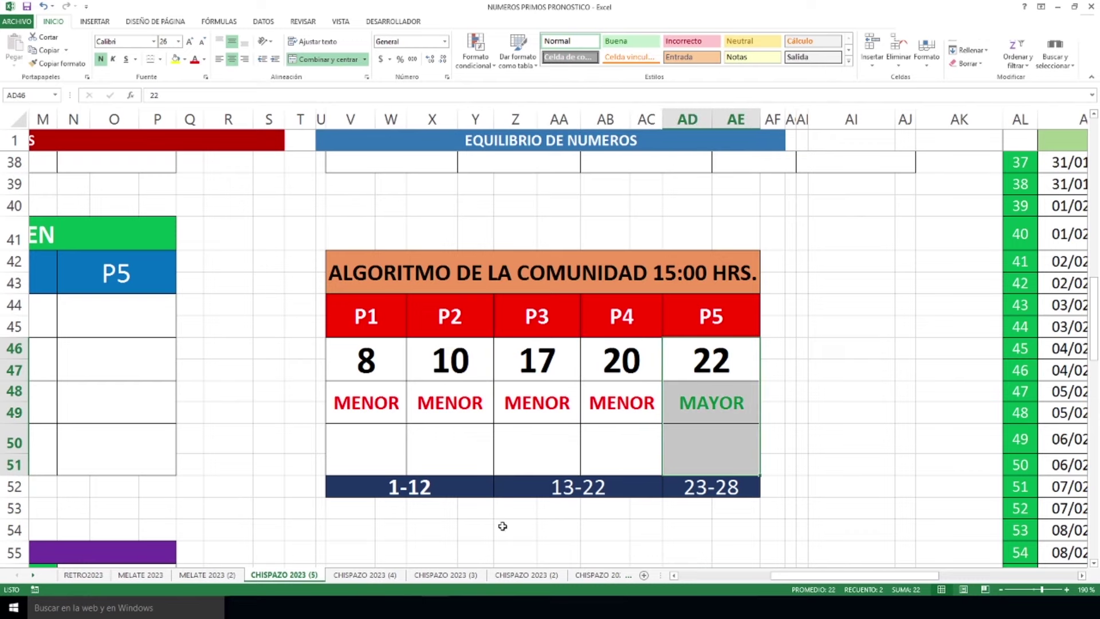
# Go through P1 to P5 of the ALGORITMO DE LA COMUNIDAD 21:00 HRS. table, checking each number's label, ending on an empty cell outside it.
pyautogui.scroll(-6, 606, 453)
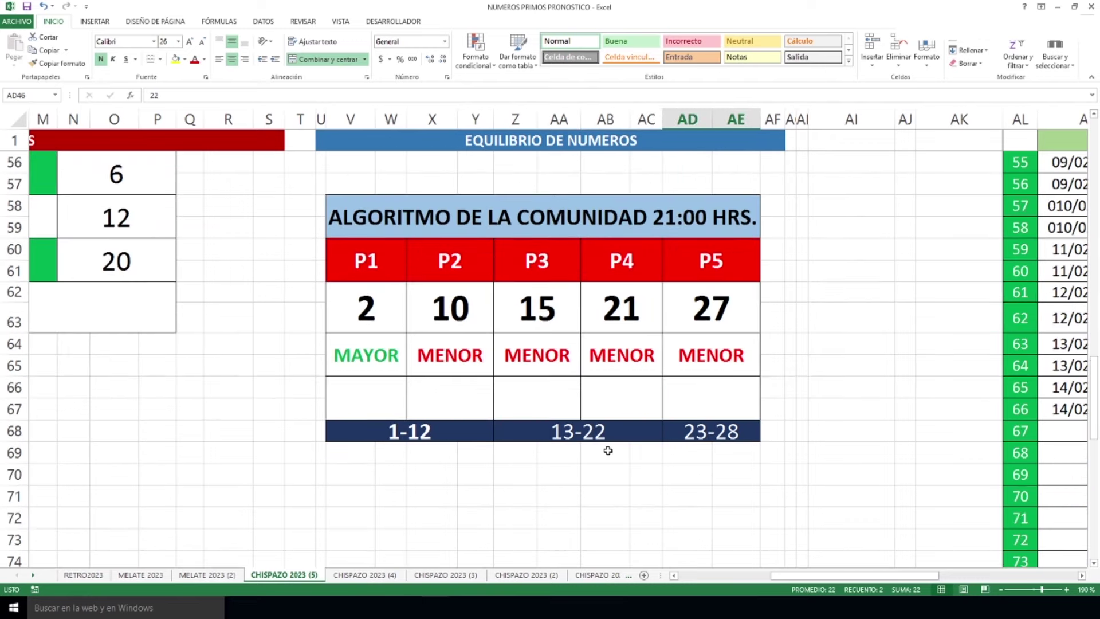
pyautogui.moveTo(373, 297); pyautogui.dragTo(375, 388)
pyautogui.moveTo(462, 307); pyautogui.dragTo(481, 397)
pyautogui.moveTo(558, 307); pyautogui.dragTo(552, 386)
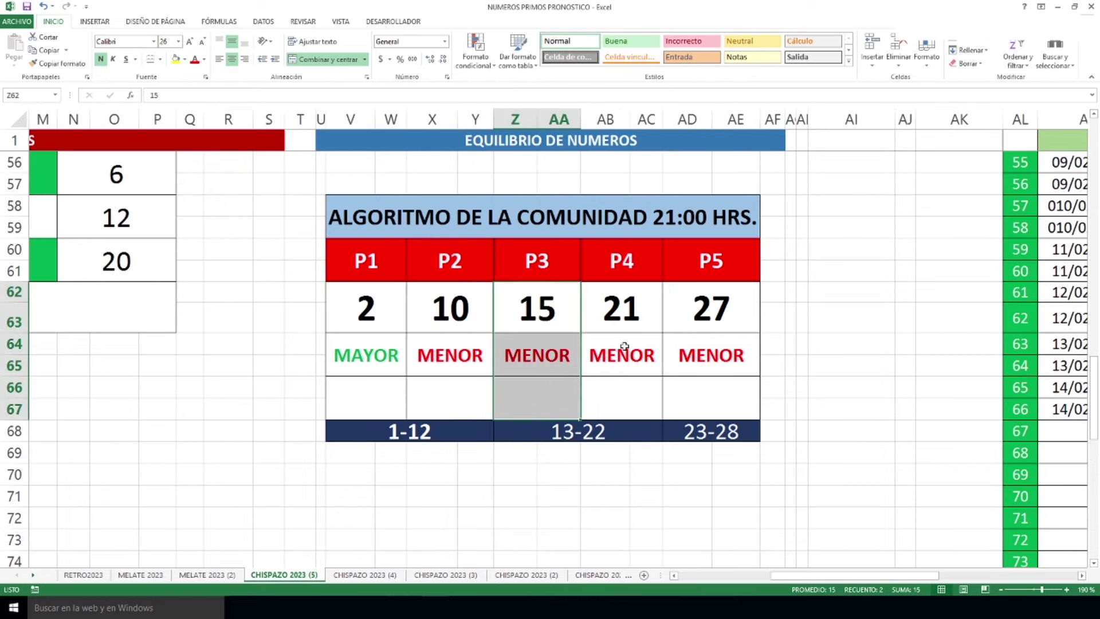
pyautogui.moveTo(633, 302); pyautogui.dragTo(626, 388)
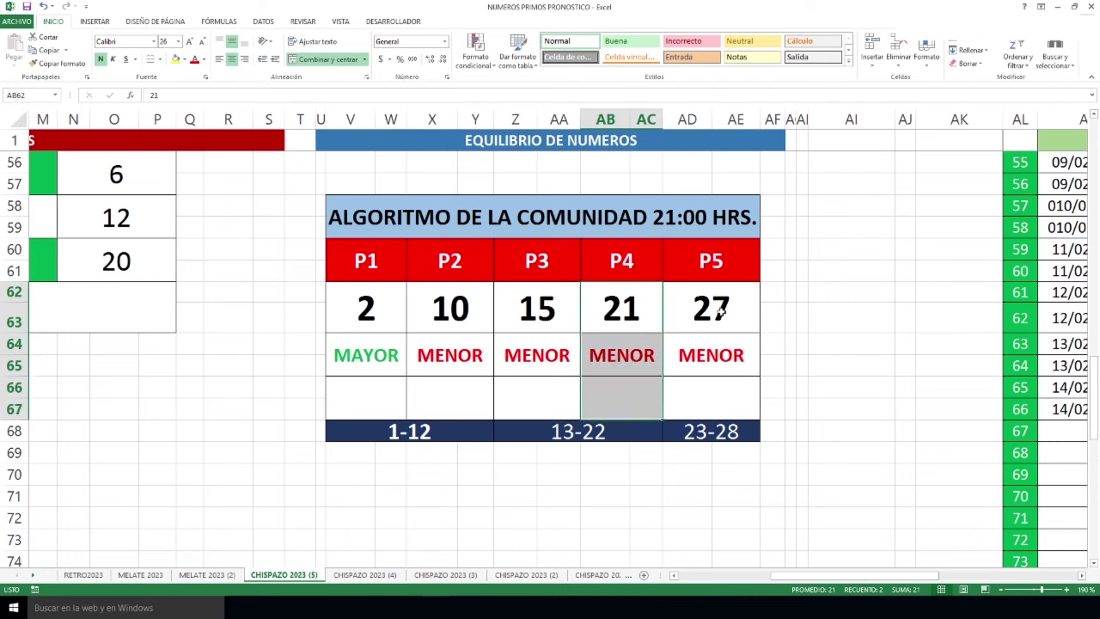
pyautogui.moveTo(721, 311); pyautogui.dragTo(714, 379)
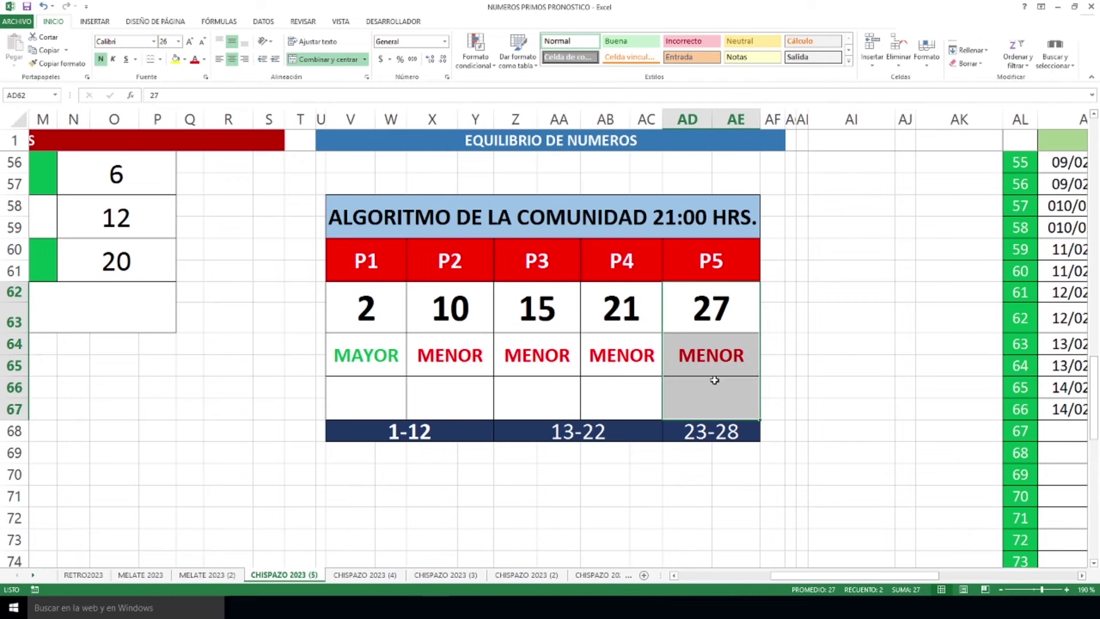
pyautogui.click(773, 451)
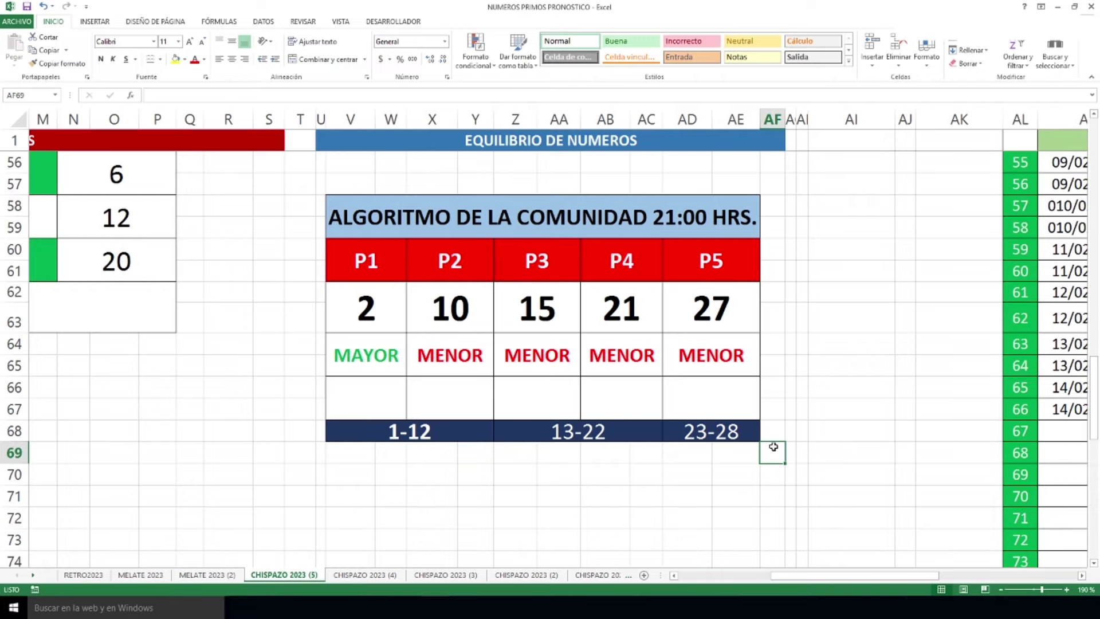
# Return to the empty DE LAS 3 and DE LAS 9 prediction rows and the combination tables above them at 160% zoom.
pyautogui.scroll(-2, 773, 446)
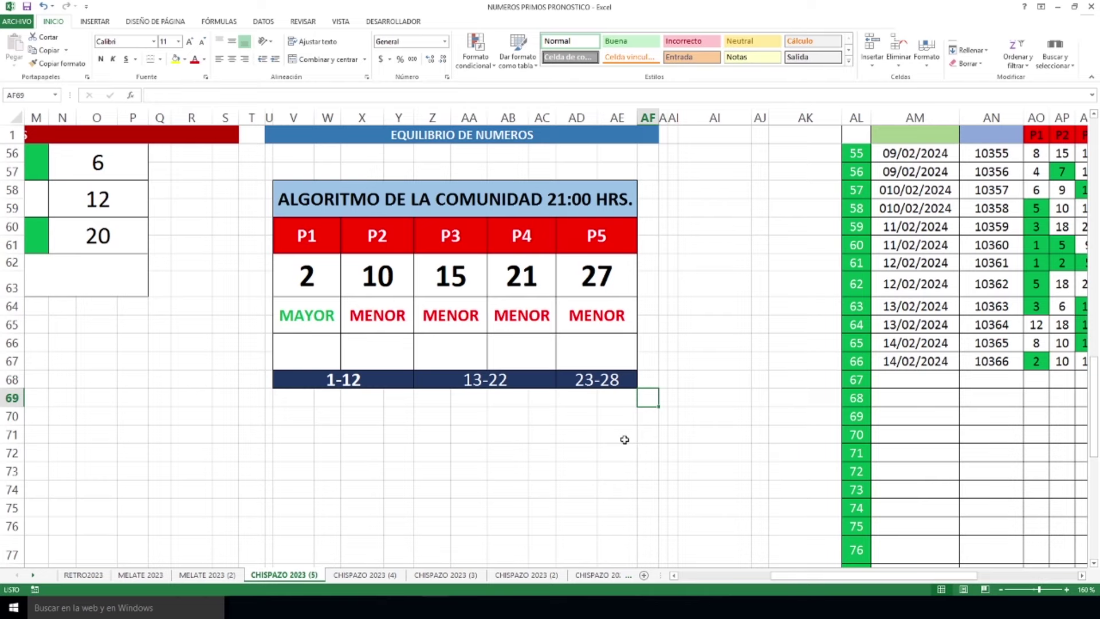
pyautogui.scroll(16, 630, 410)
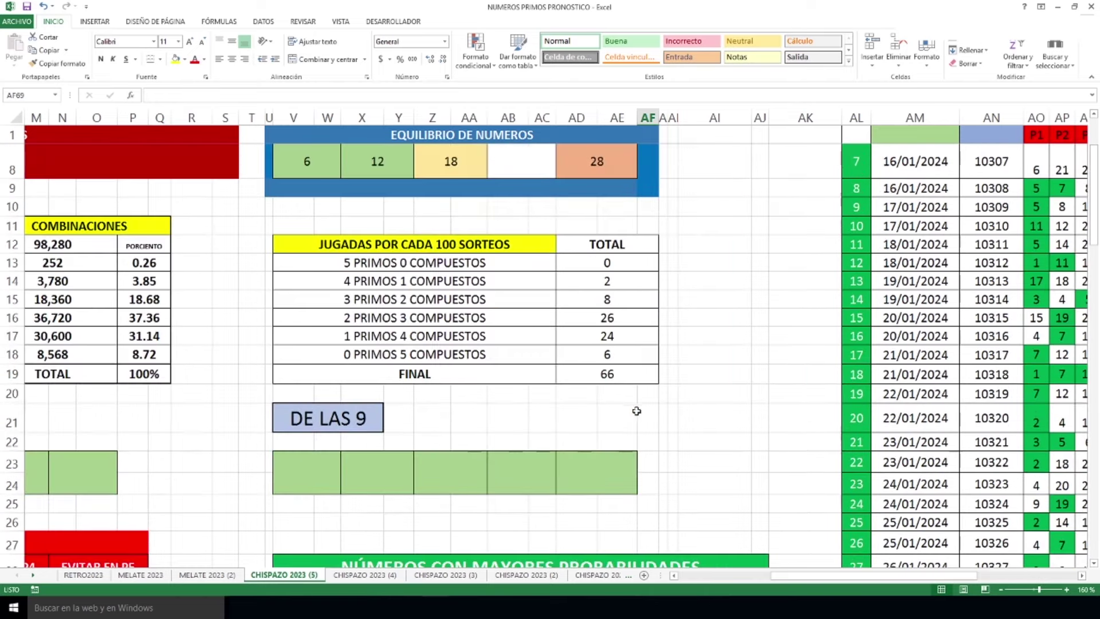
pyautogui.moveTo(942, 576); pyautogui.dragTo(690, 548)
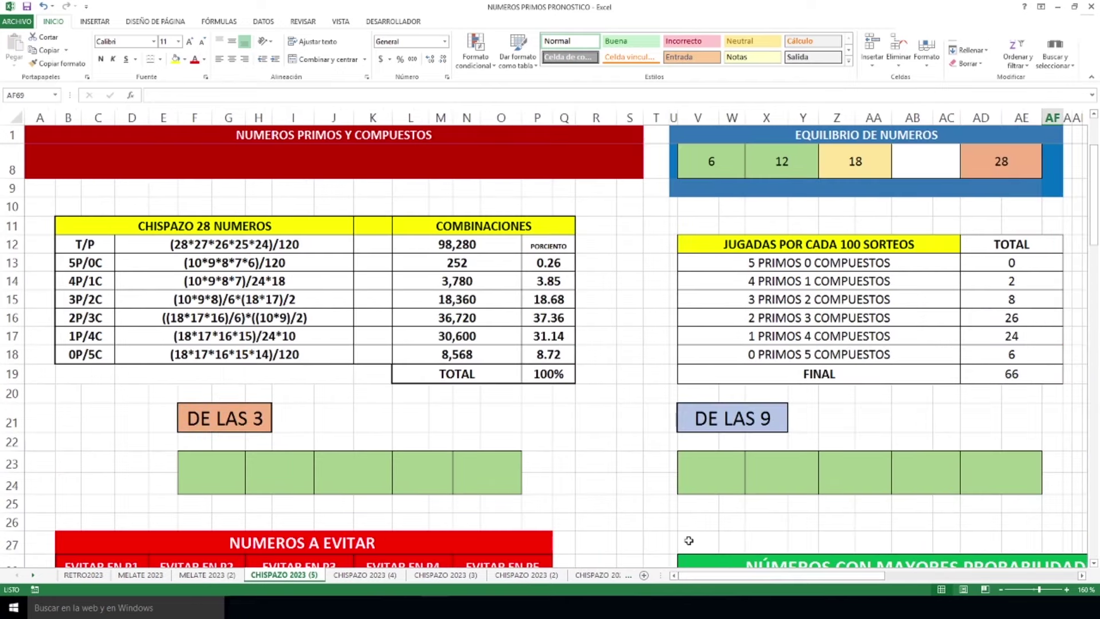